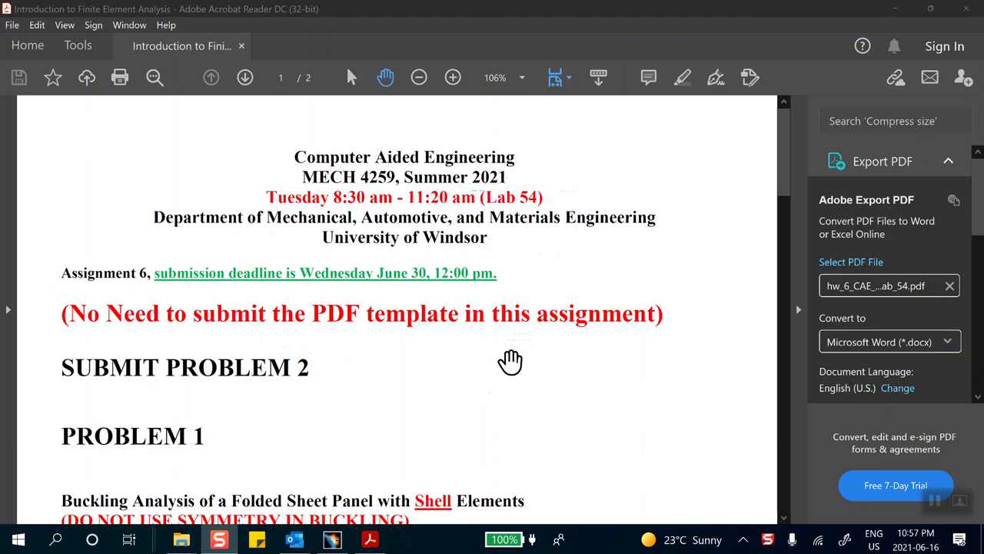
# Scroll the assignment PDF past Problem 1 to Problem 2, the folded-panel buckling problem, on page 2
pyautogui.scroll(-5, 511, 361)
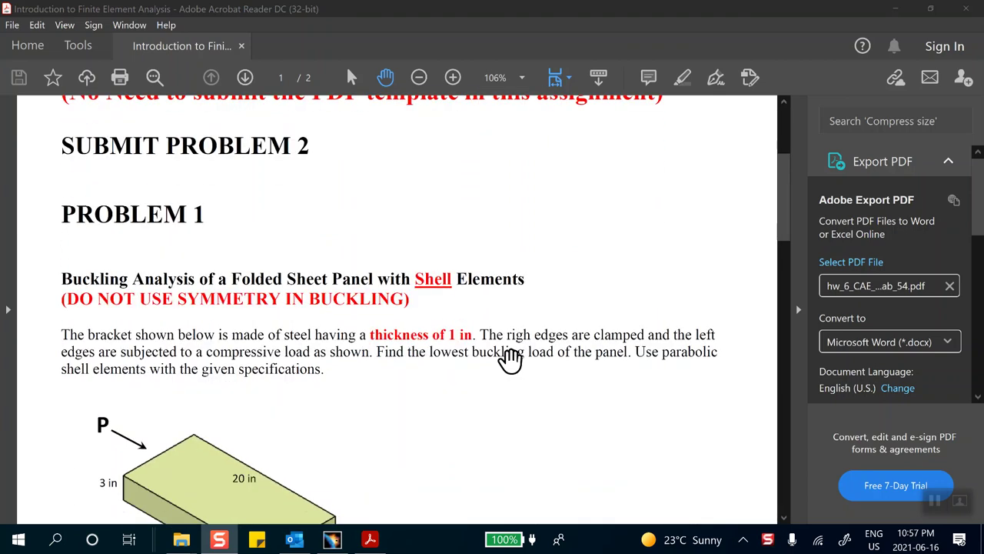
pyautogui.scroll(-10, 510, 360)
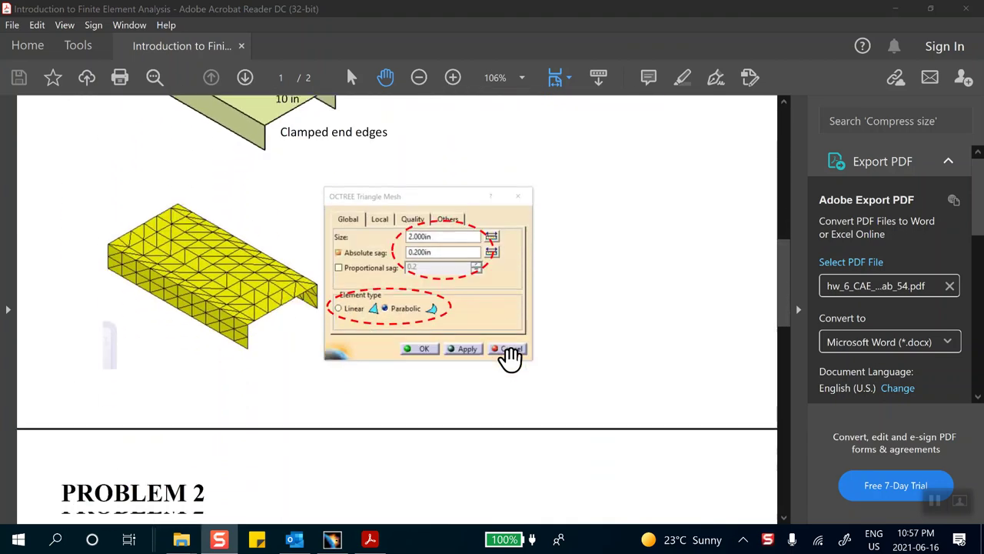
pyautogui.scroll(-8, 510, 361)
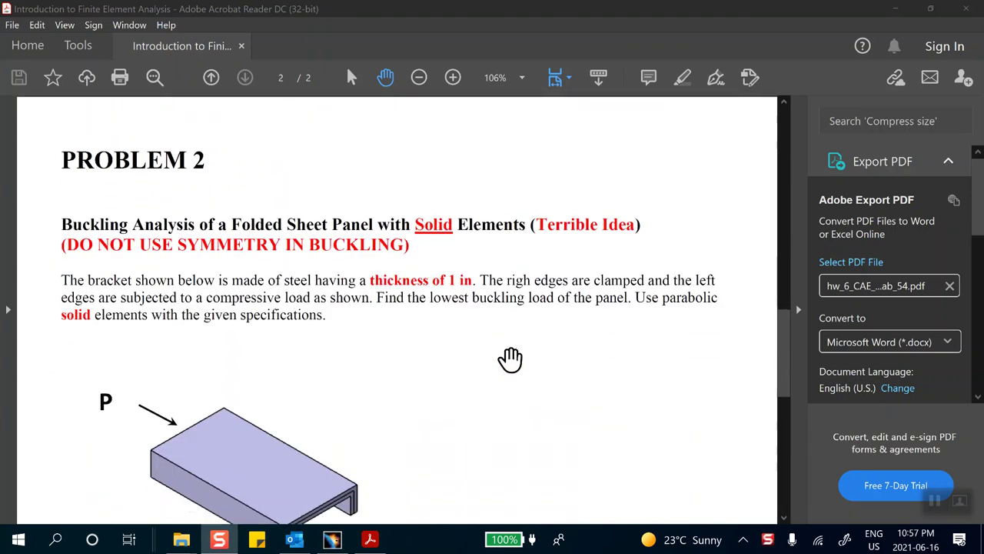
pyautogui.scroll(4, 446, 343)
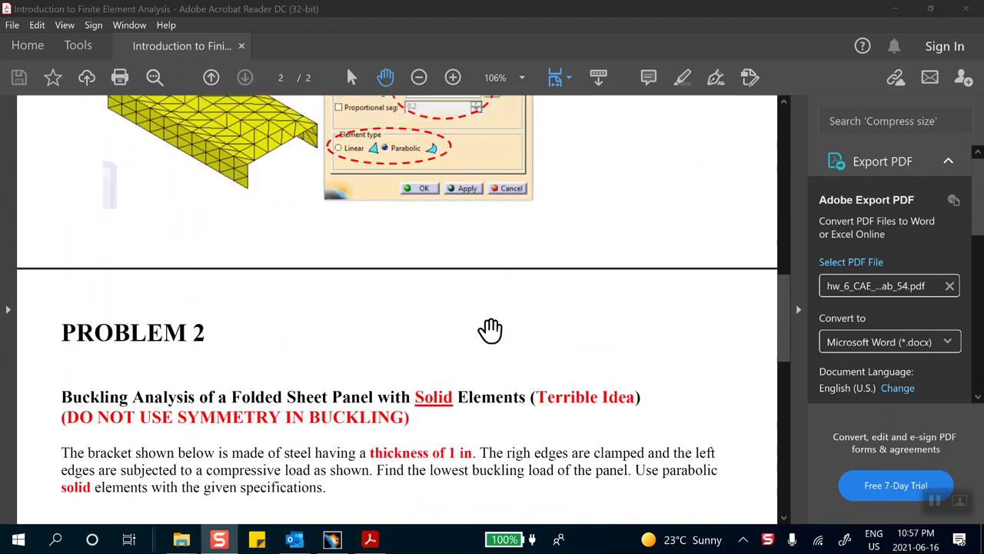
pyautogui.scroll(7, 491, 331)
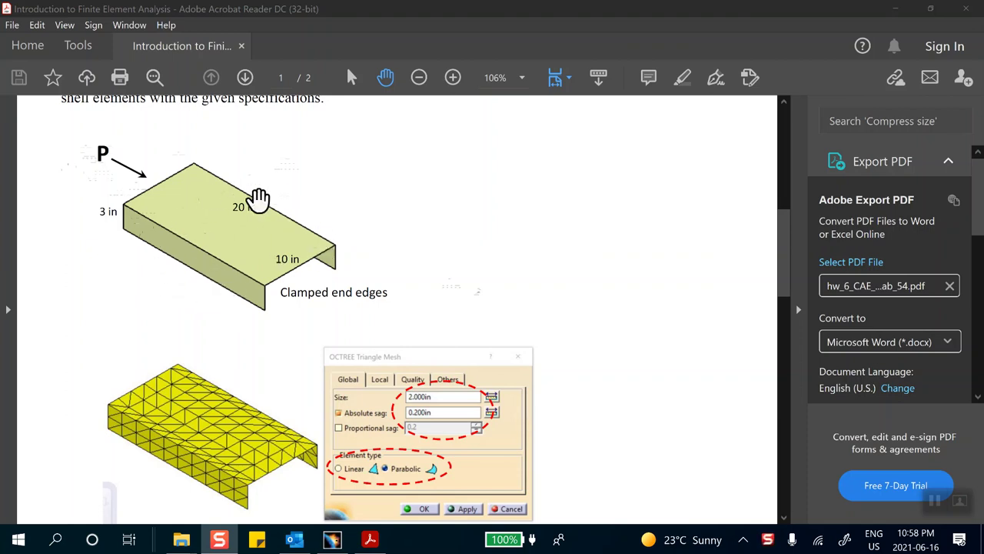
pyautogui.scroll(-4, 266, 292)
pyautogui.scroll(-15, 280, 293)
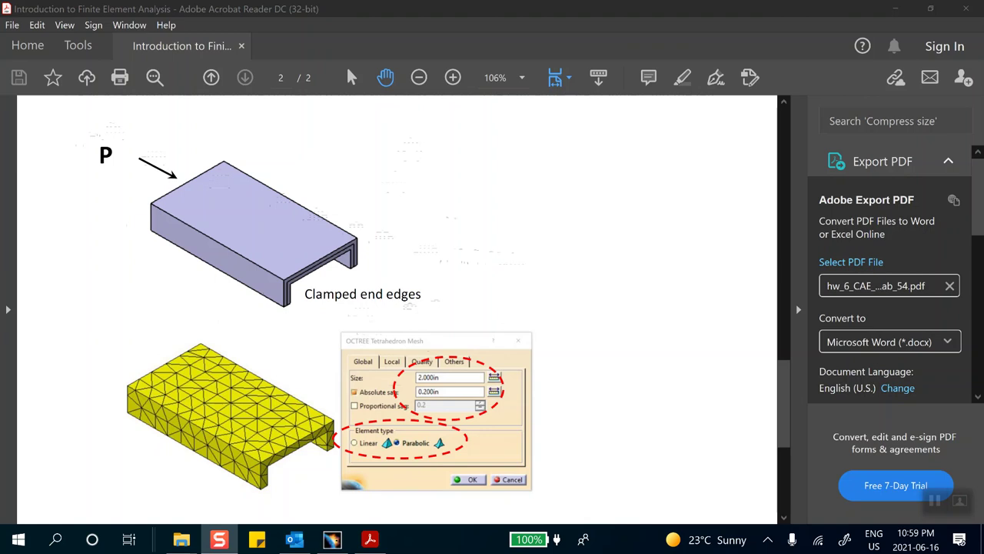
pyautogui.moveTo(370, 541)
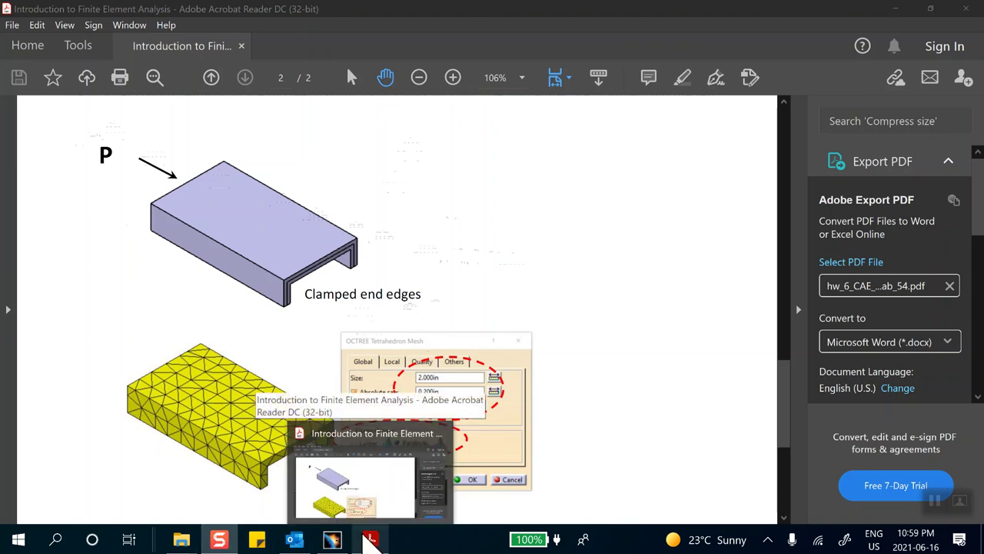
# Switch to CATIA and create a new Part document with the default name Part1
pyautogui.click(332, 541)
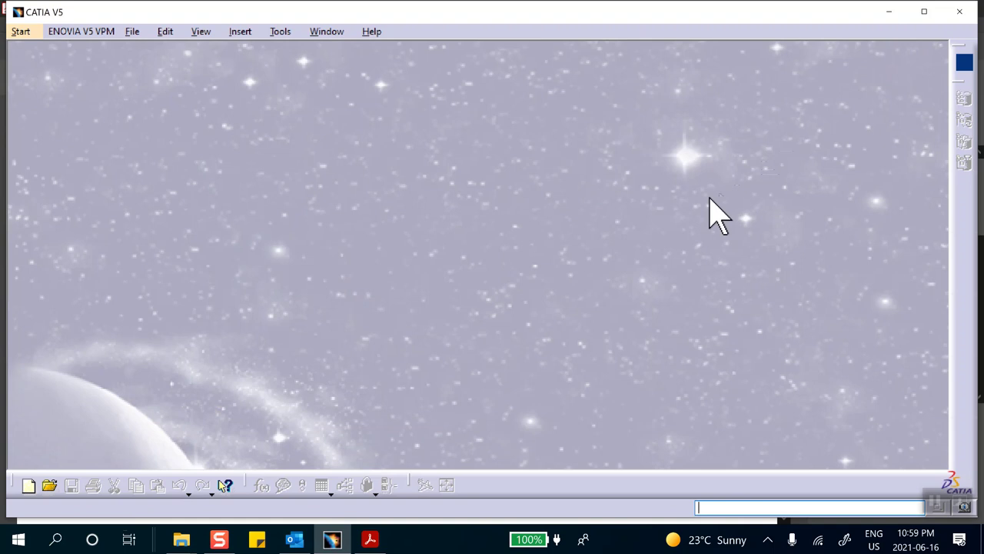
pyautogui.click(28, 485)
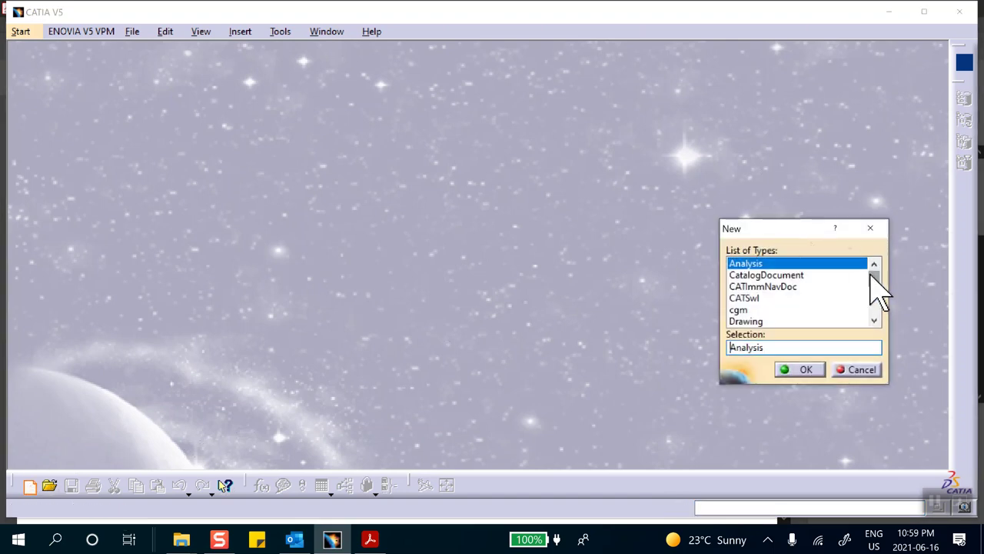
pyautogui.moveTo(874, 277); pyautogui.dragTo(859, 336)
pyautogui.click(739, 263)
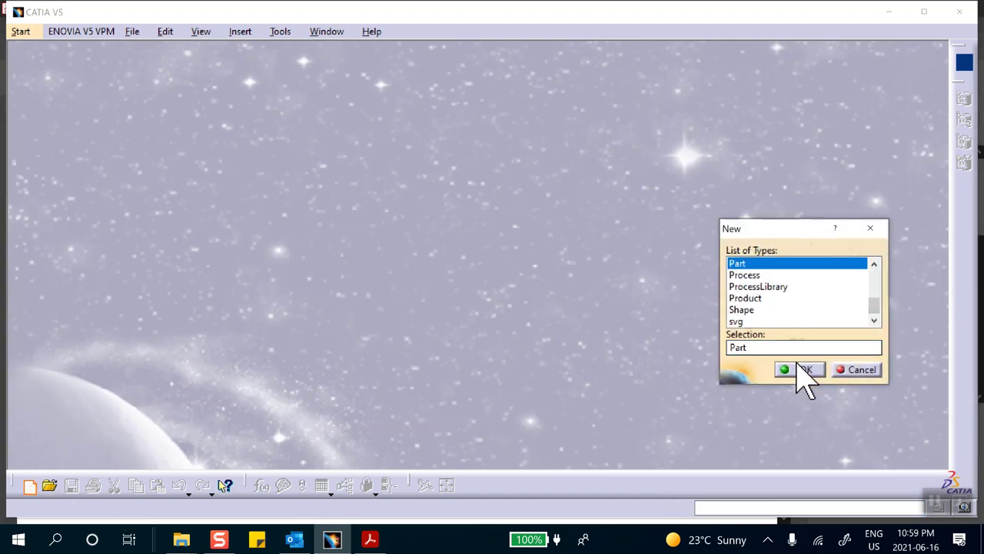
pyautogui.click(804, 369)
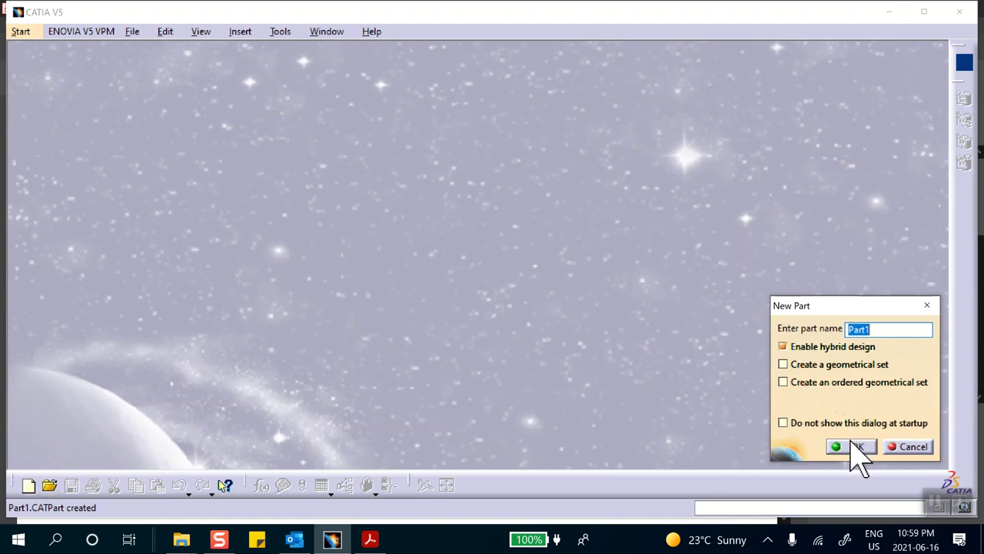
pyautogui.click(852, 446)
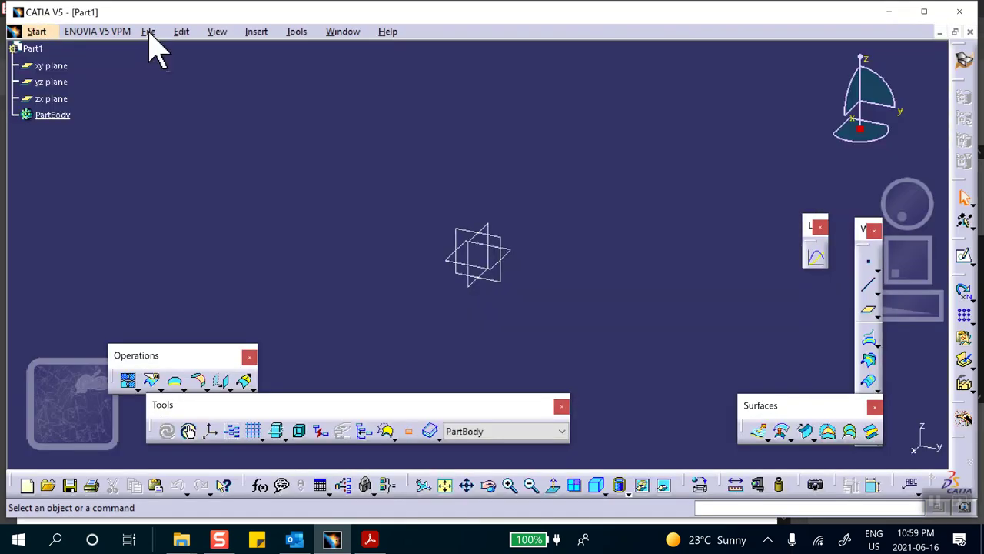
pyautogui.click(148, 31)
# Through Save Management, save Part1.CATPart into a new Desktop folder named lab-54-problem-2
pyautogui.click(196, 206)
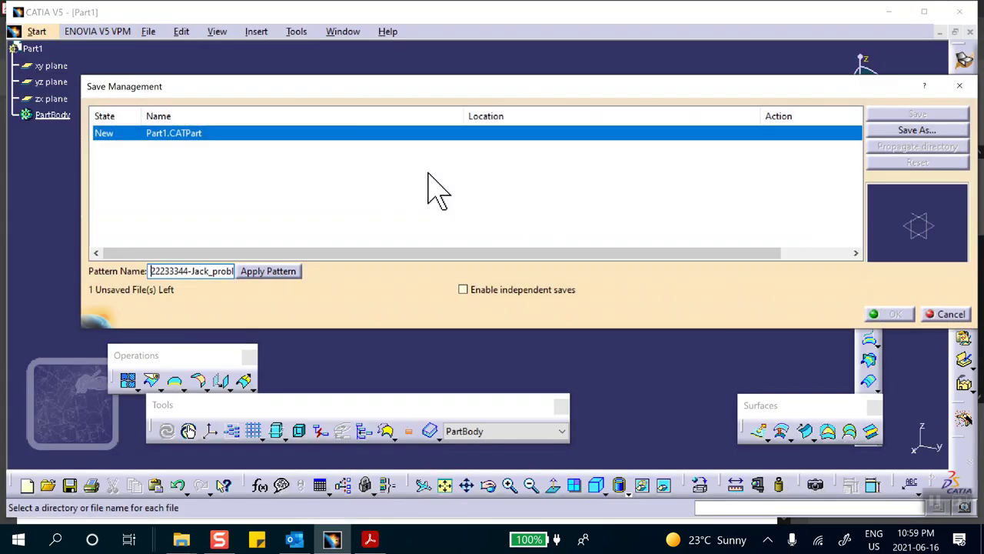
pyautogui.click(912, 132)
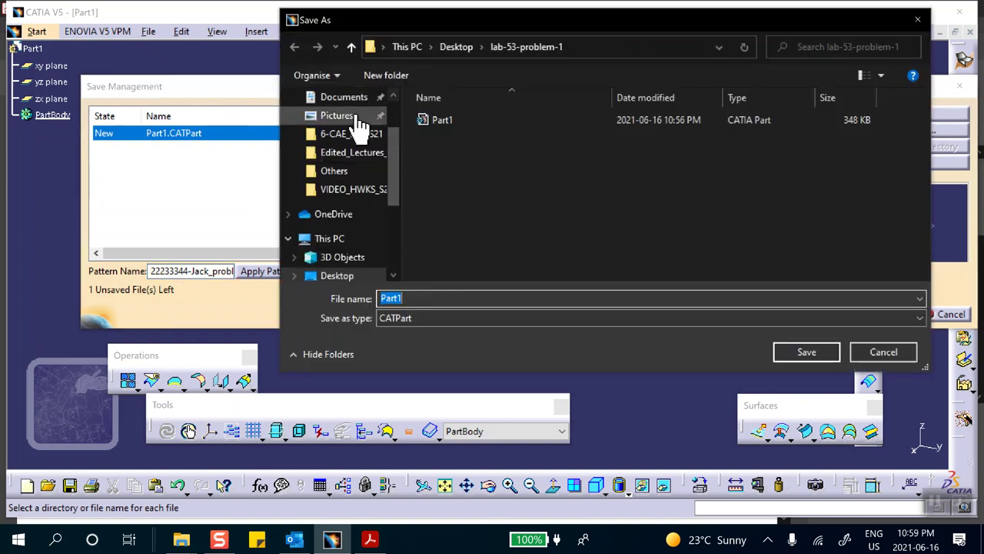
pyautogui.click(346, 276)
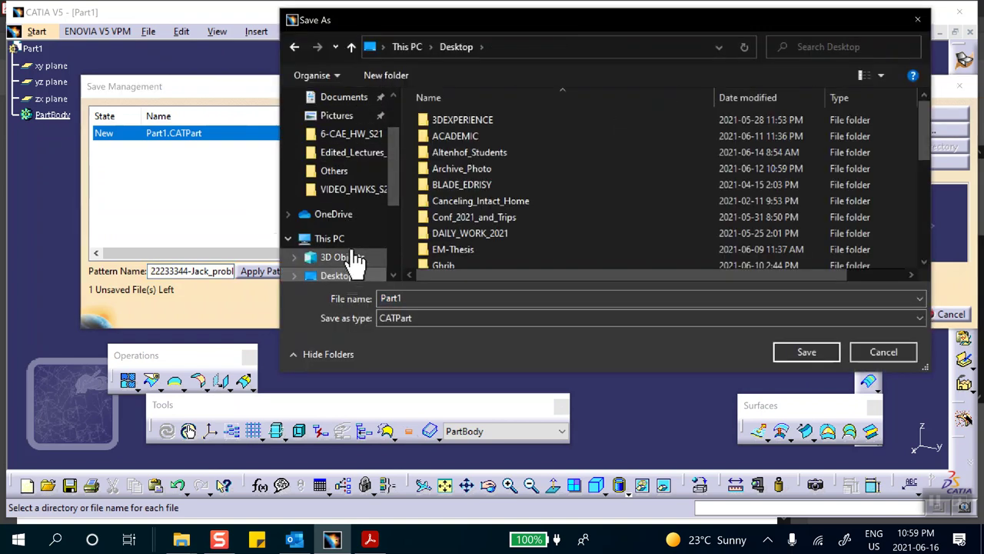
pyautogui.click(388, 77)
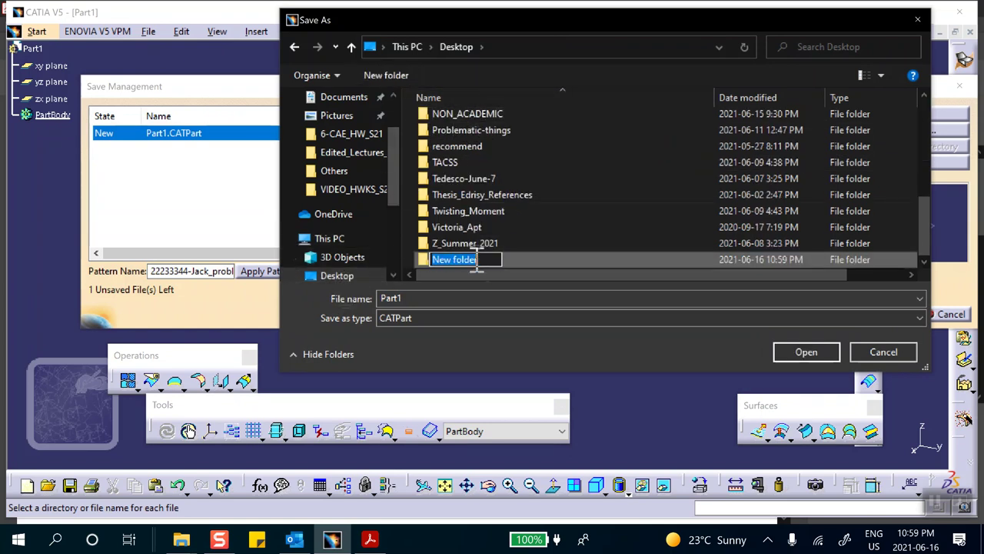
pyautogui.press('BackSpace')
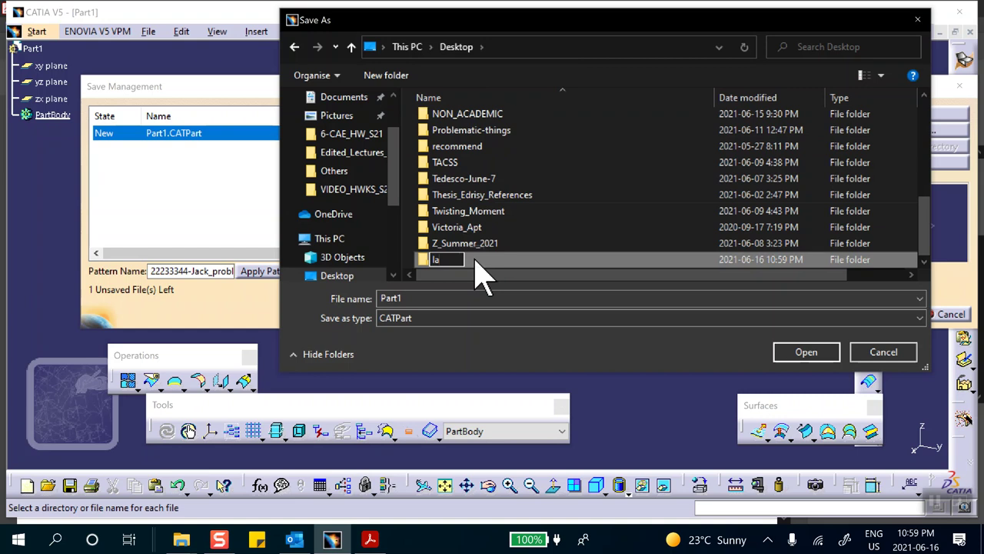
pyautogui.write('lab-54-problem-2')
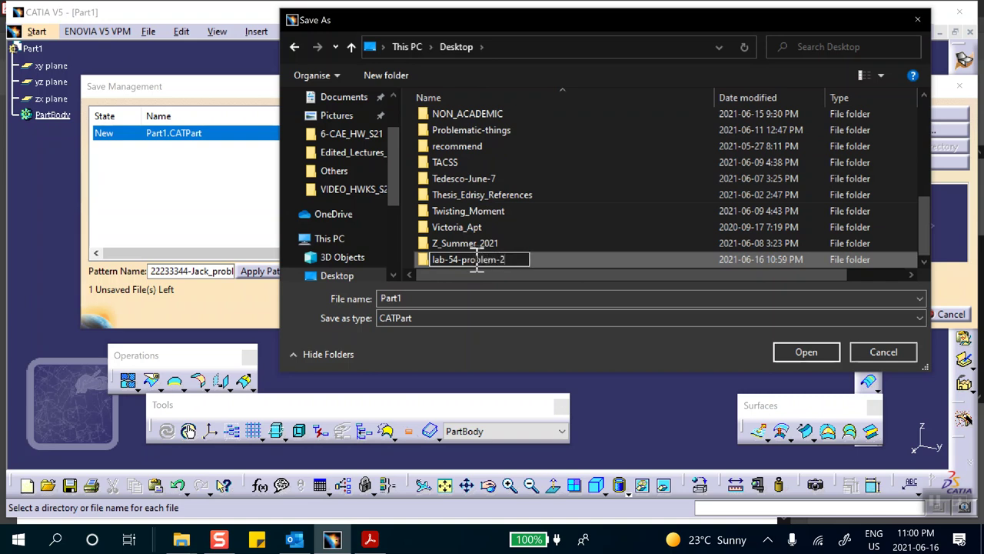
pyautogui.press('Return')
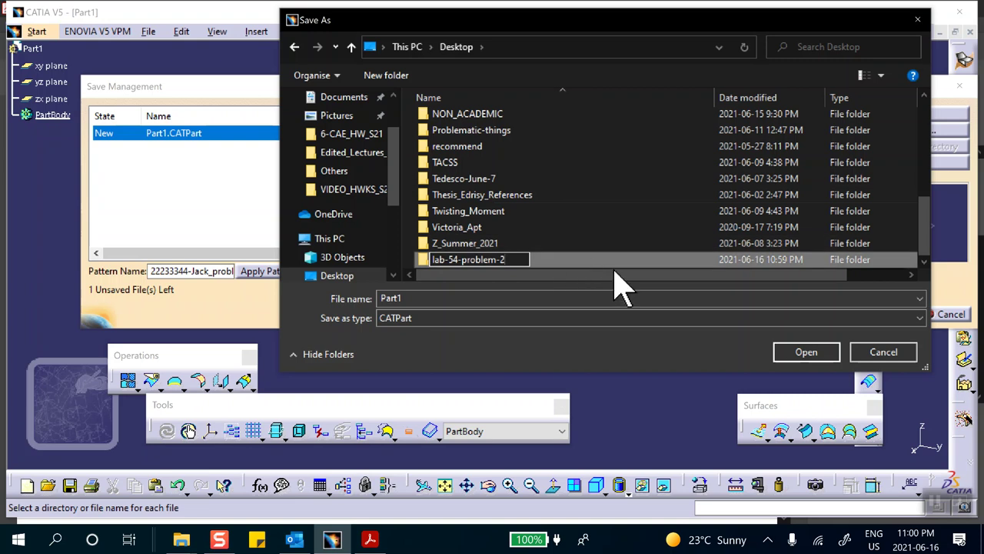
pyautogui.press('Return')
pyautogui.click(800, 355)
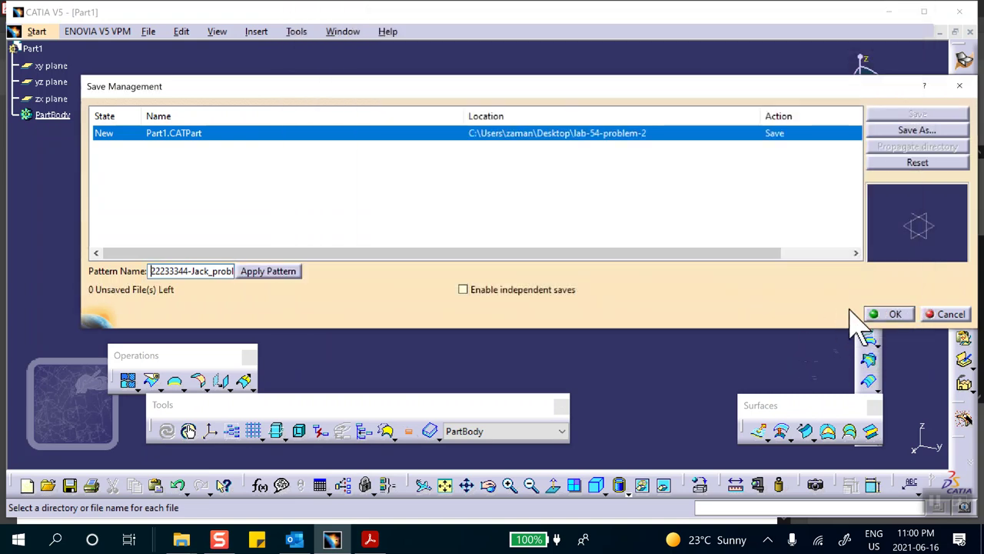
pyautogui.click(892, 315)
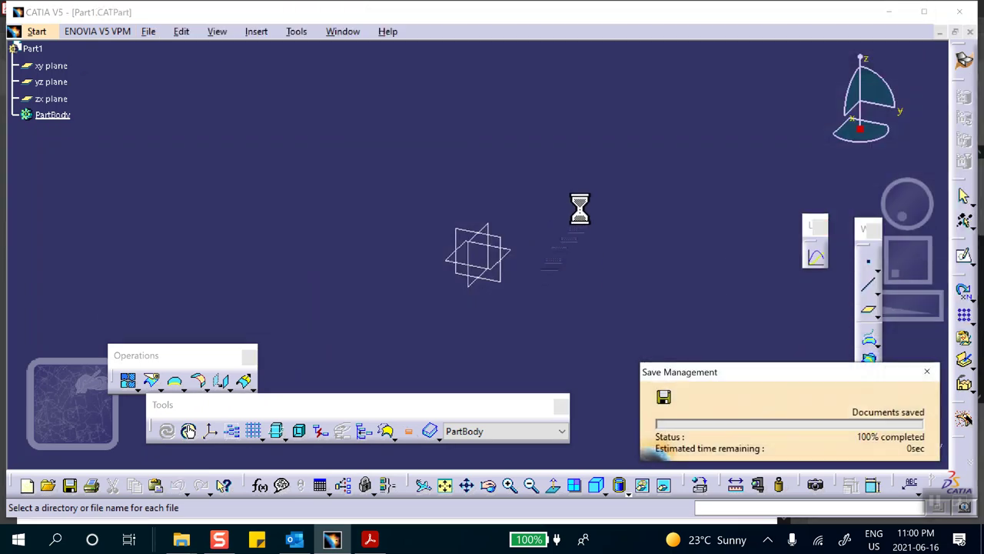
# Sketch a U-shaped profile of three connected lines on the zx plane
pyautogui.click(485, 227)
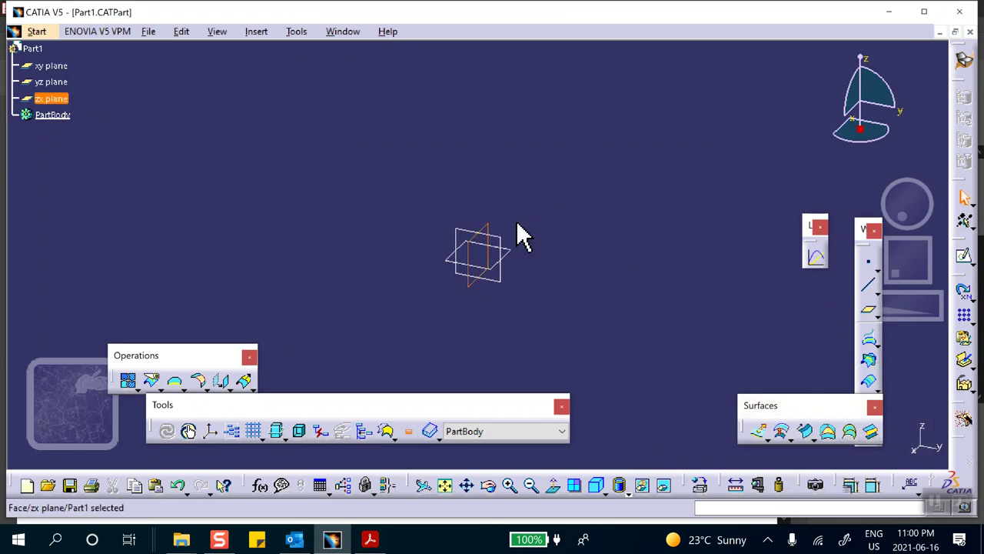
pyautogui.click(965, 255)
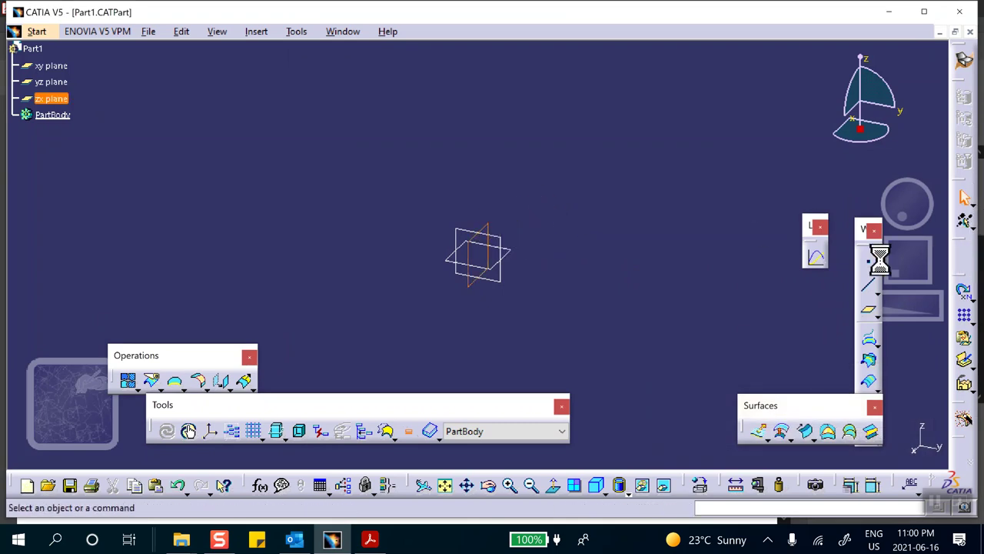
pyautogui.click(914, 173)
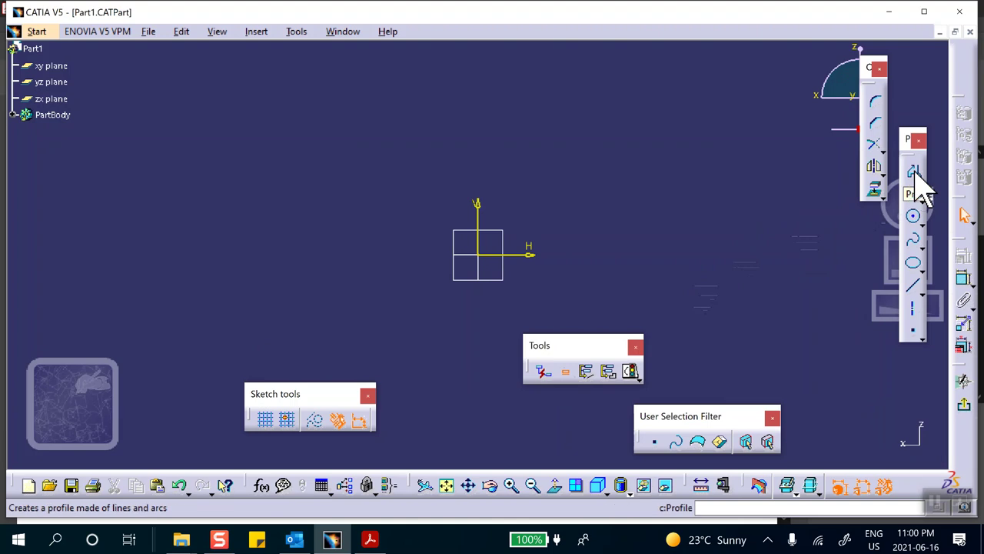
pyautogui.click(317, 250)
pyautogui.click(317, 165)
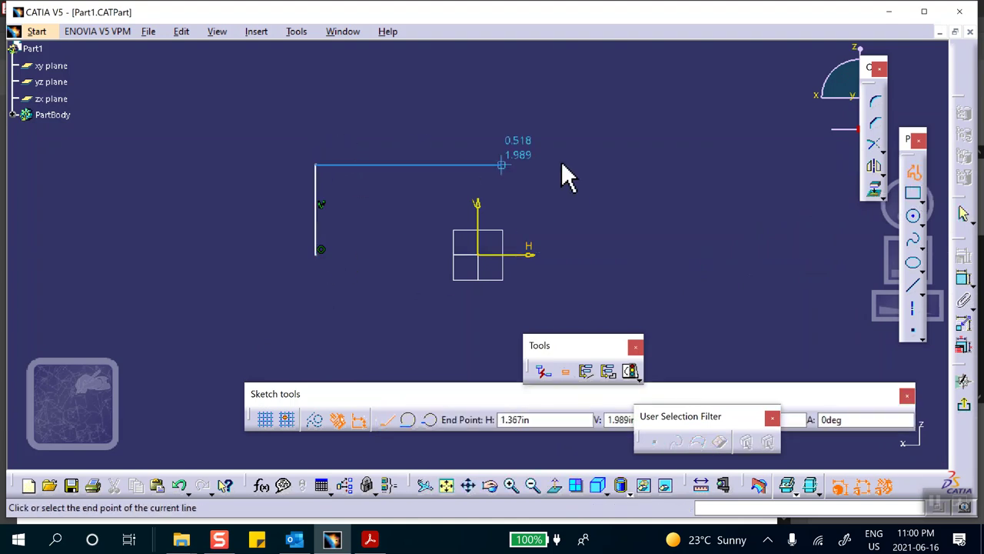
pyautogui.click(665, 165)
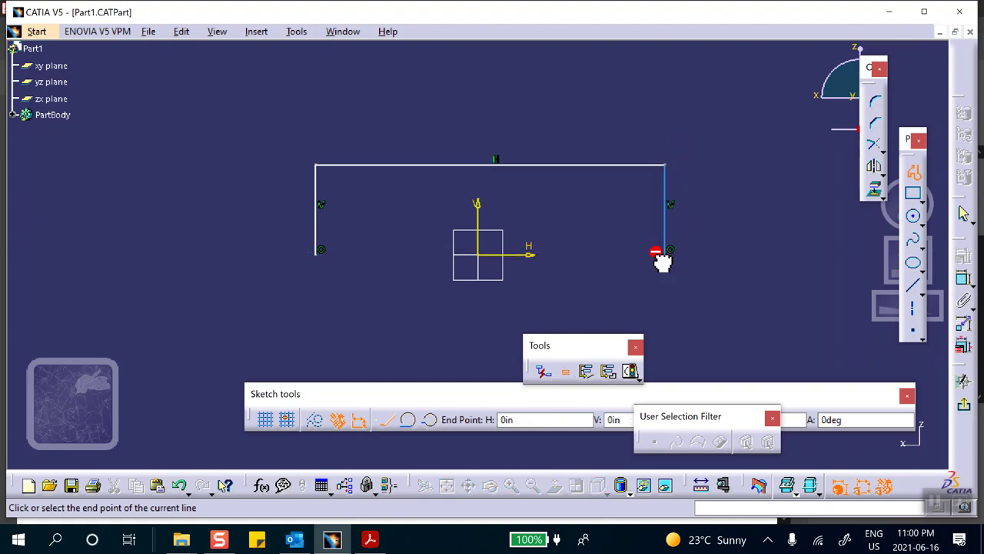
pyautogui.doubleClick(666, 251)
pyautogui.click(750, 254)
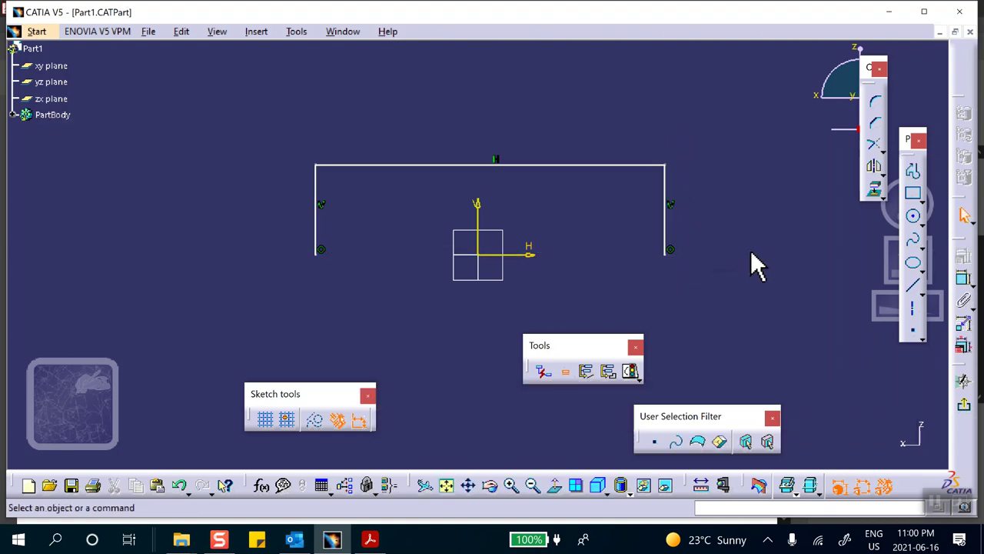
# Make the two vertical side lines symmetric about the vertical axis
pyautogui.click(318, 198)
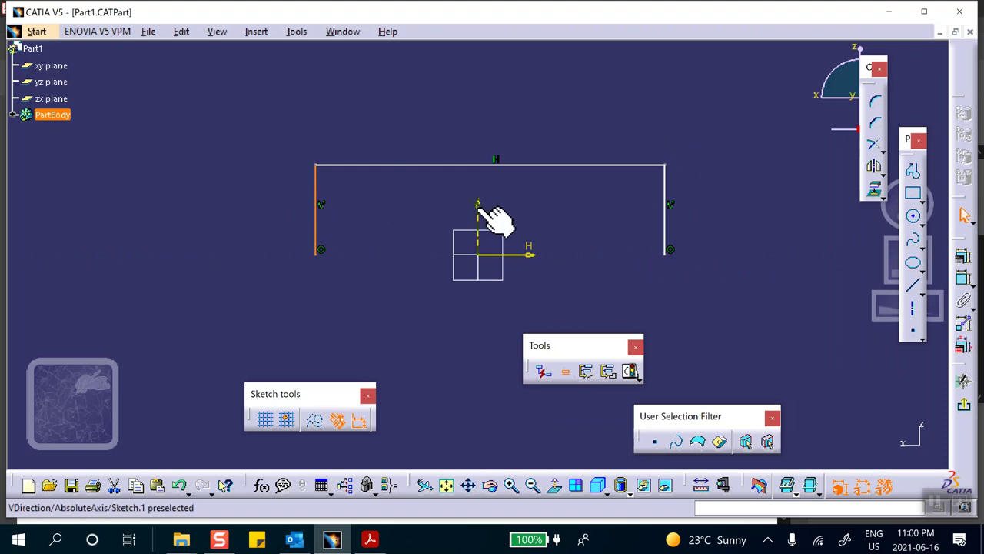
pyautogui.click(666, 206)
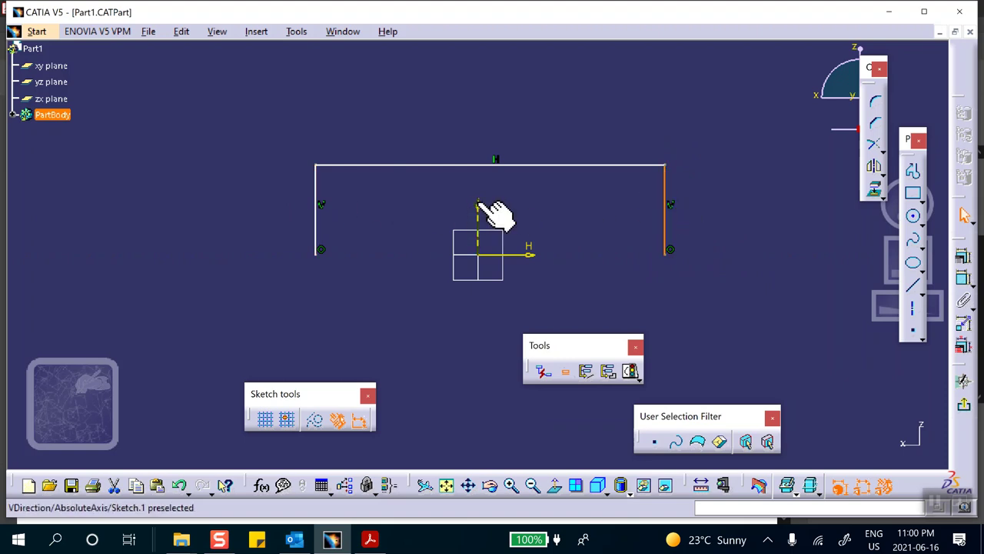
pyautogui.keyDown('ctrl'); pyautogui.click(317, 204); pyautogui.keyUp('ctrl')
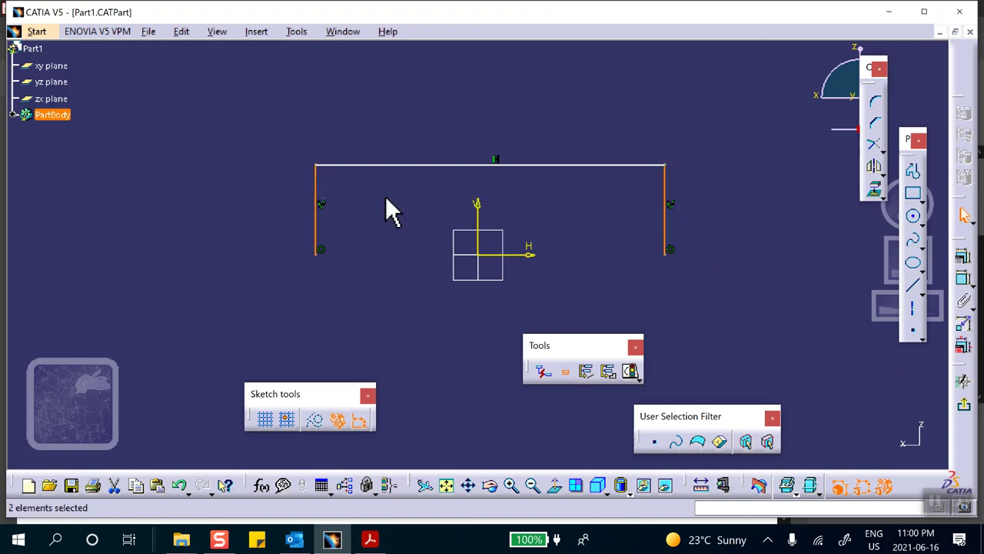
pyautogui.keyDown('ctrl'); pyautogui.click(478, 209); pyautogui.keyUp('ctrl')
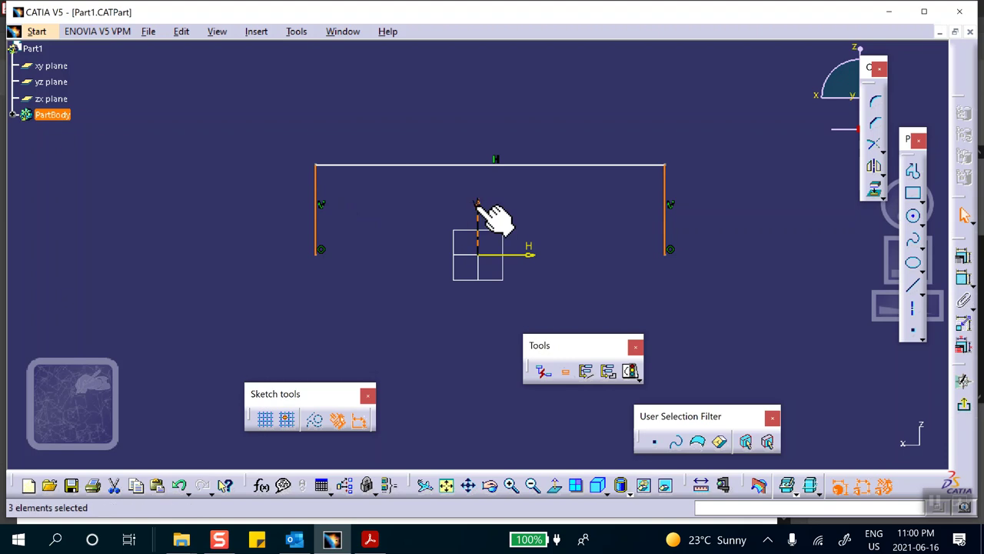
pyautogui.click(965, 262)
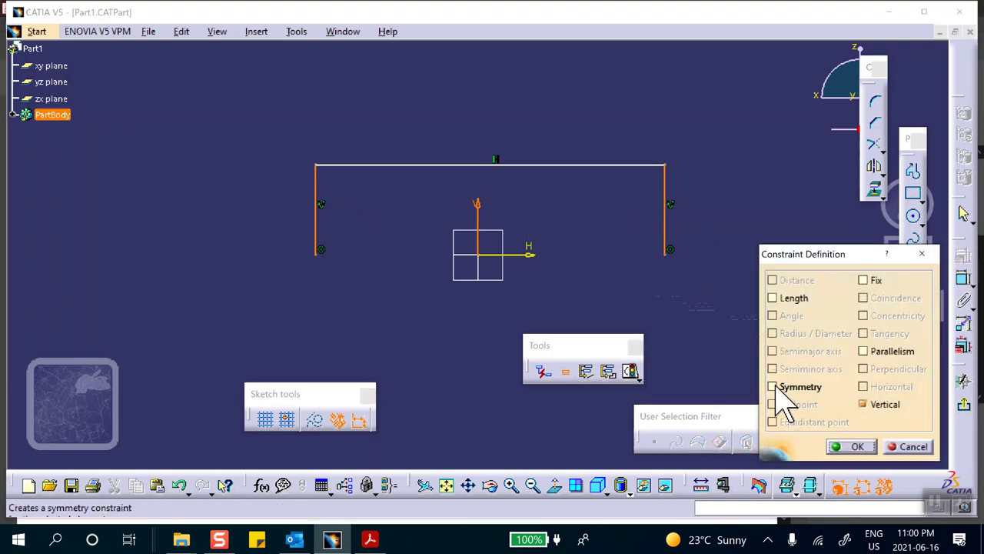
pyautogui.click(774, 389)
pyautogui.click(852, 449)
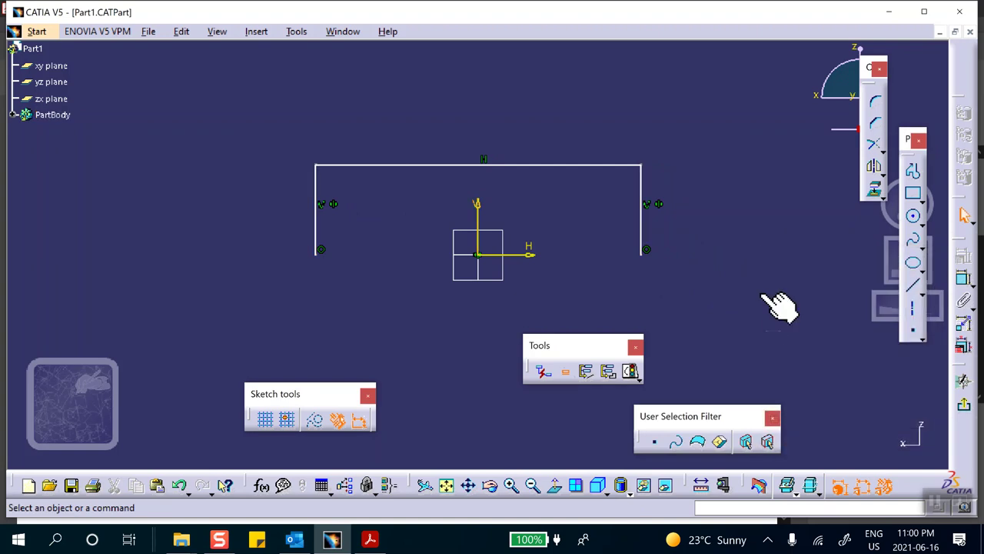
# Dimension the right side line to 3 and the top line to 10
pyautogui.click(966, 279)
pyautogui.click(643, 223)
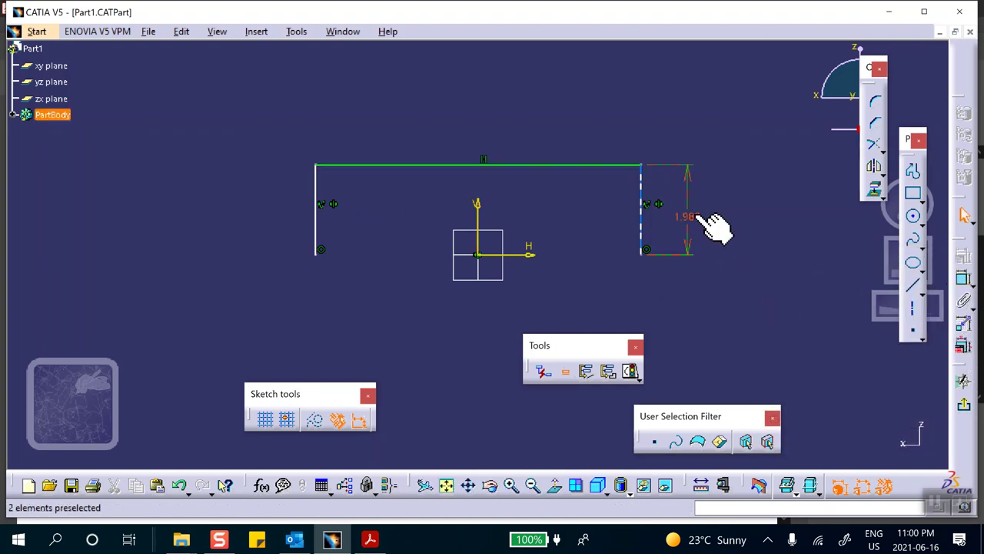
pyautogui.doubleClick(700, 217)
pyautogui.write('3')
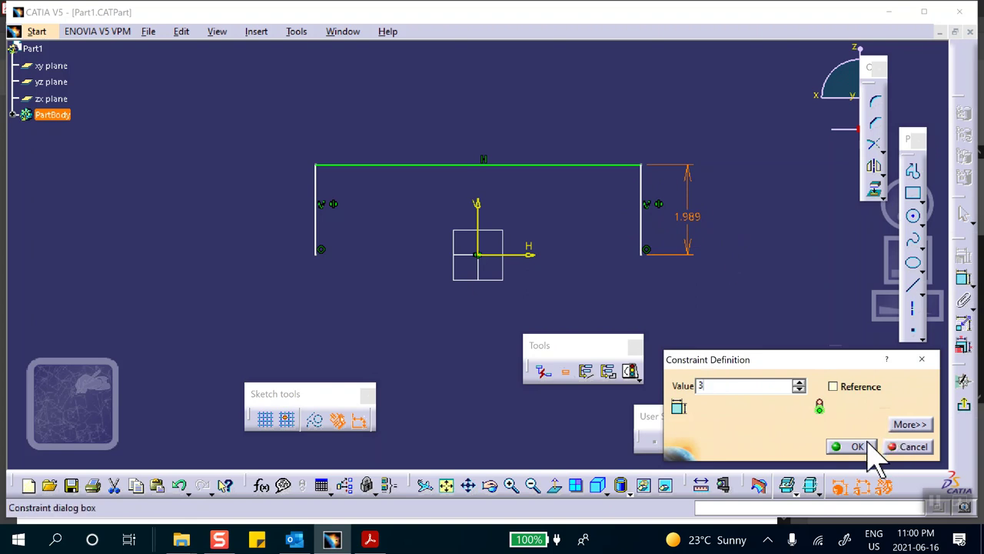
pyautogui.click(855, 446)
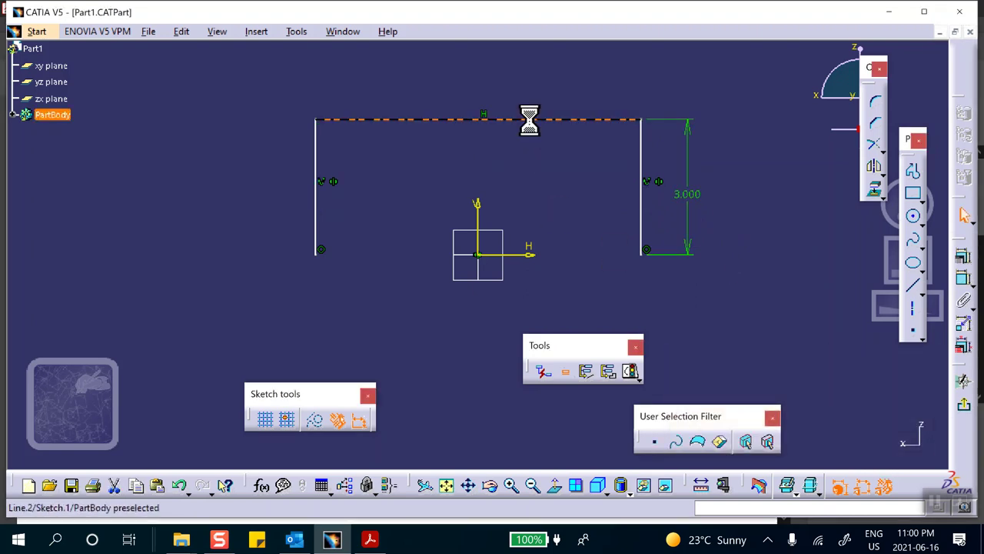
pyautogui.click(962, 280)
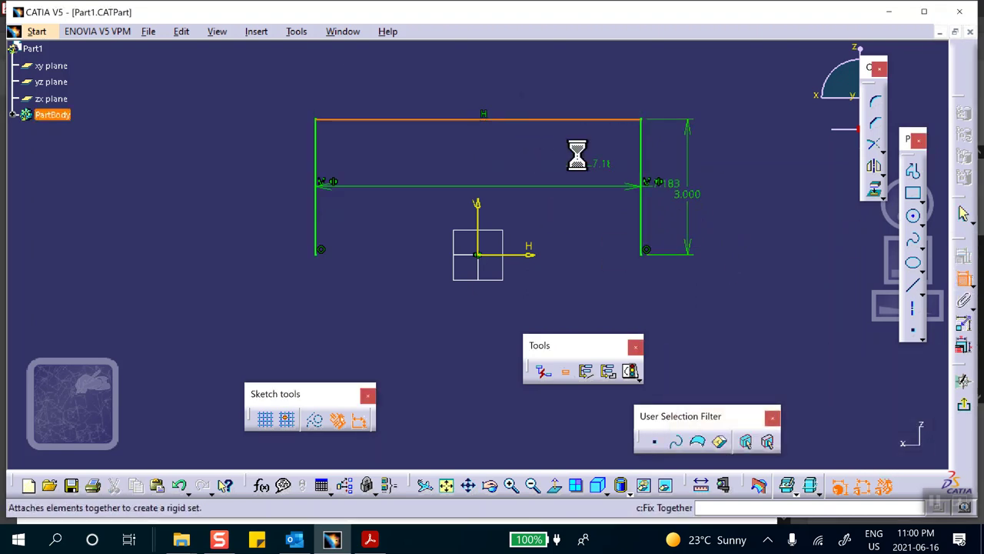
pyautogui.click(514, 108)
pyautogui.doubleClick(508, 94)
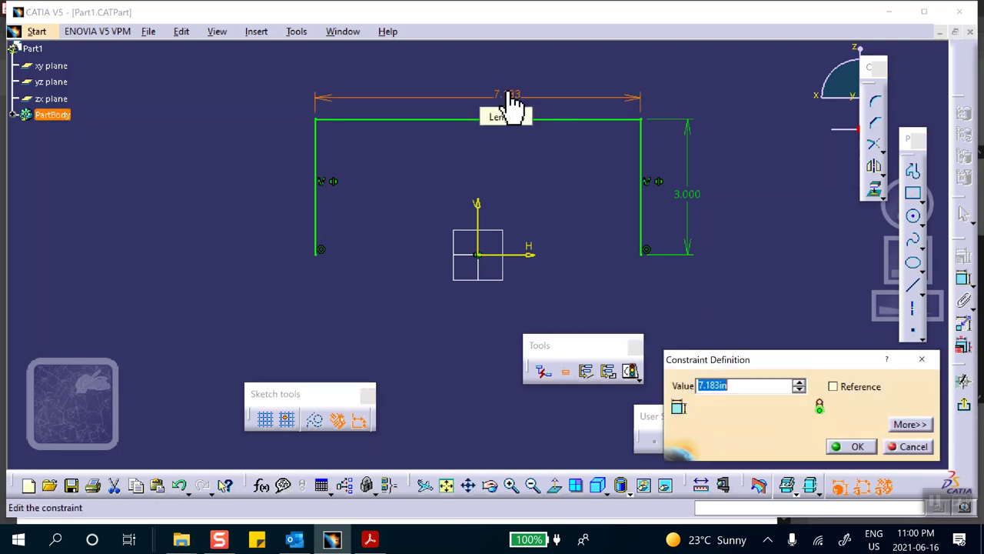
pyautogui.write('10')
pyautogui.click(856, 446)
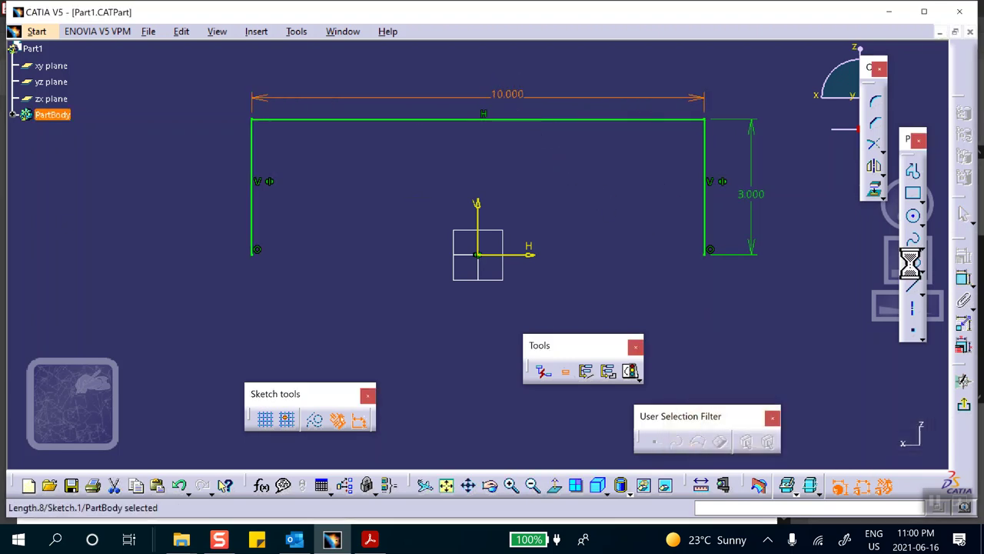
# Exit the sketcher and extrude the channel profile into a 20 in long surface
pyautogui.click(966, 415)
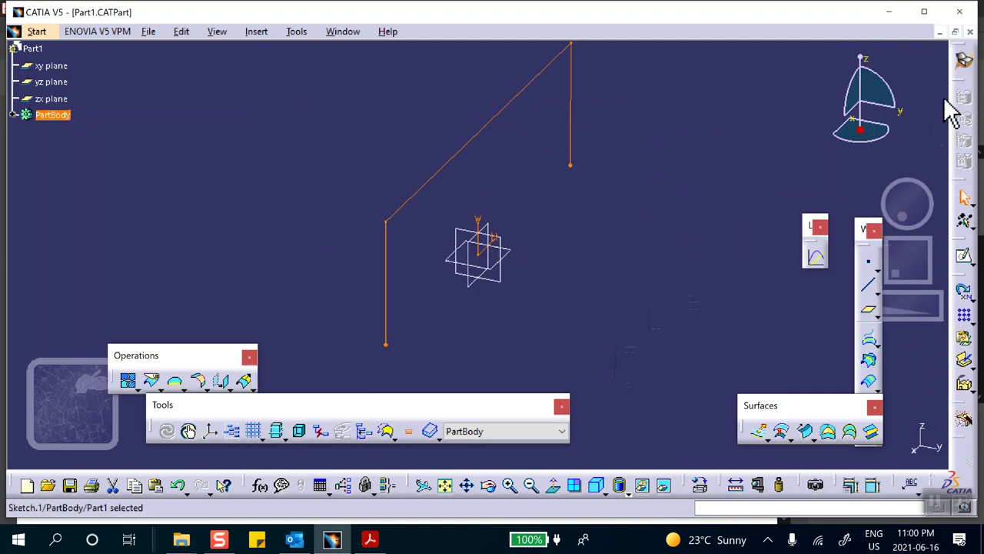
pyautogui.click(761, 432)
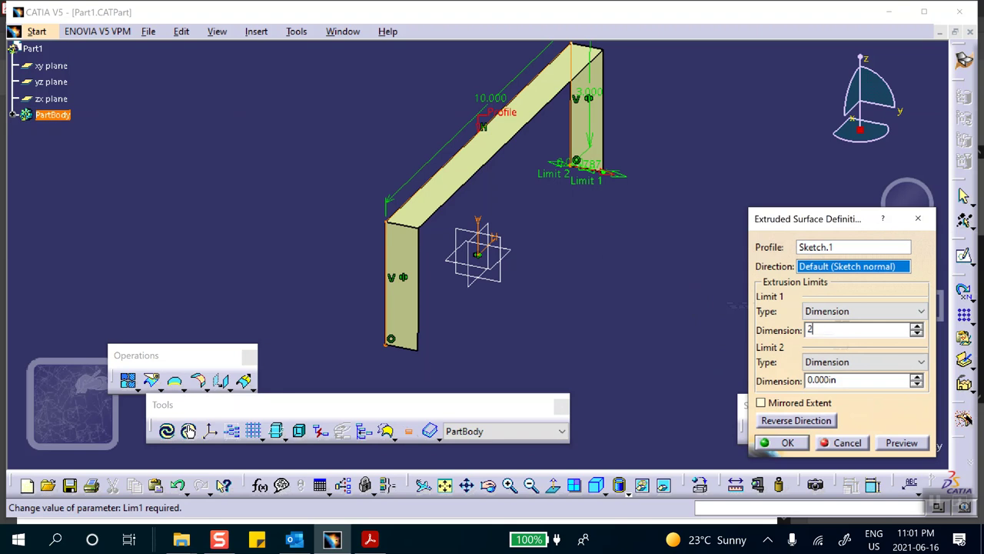
pyautogui.write('20')
pyautogui.click(788, 443)
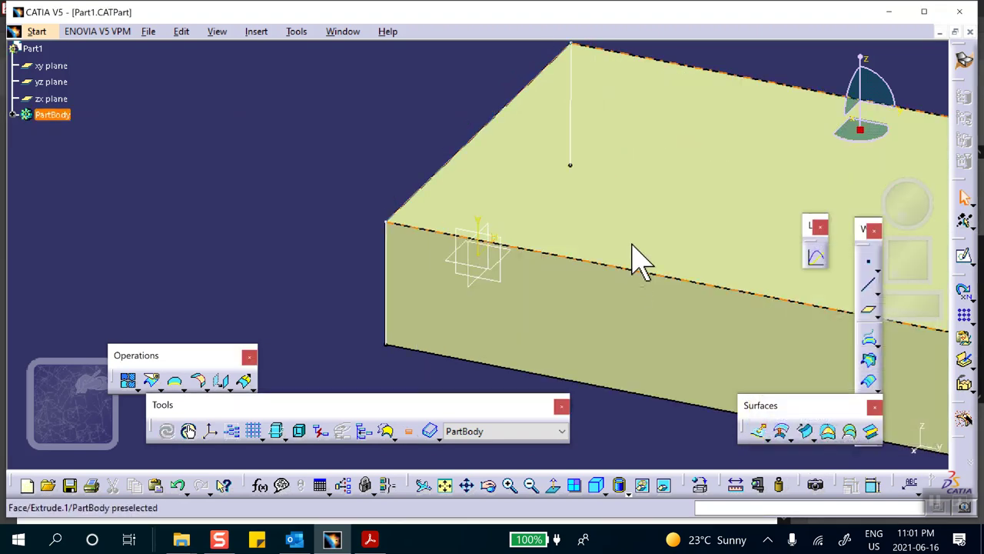
pyautogui.moveTo(633, 259); pyautogui.dragTo(509, 259, button='middle')
# Apply Steel from the material library to the part
pyautogui.click(643, 169)
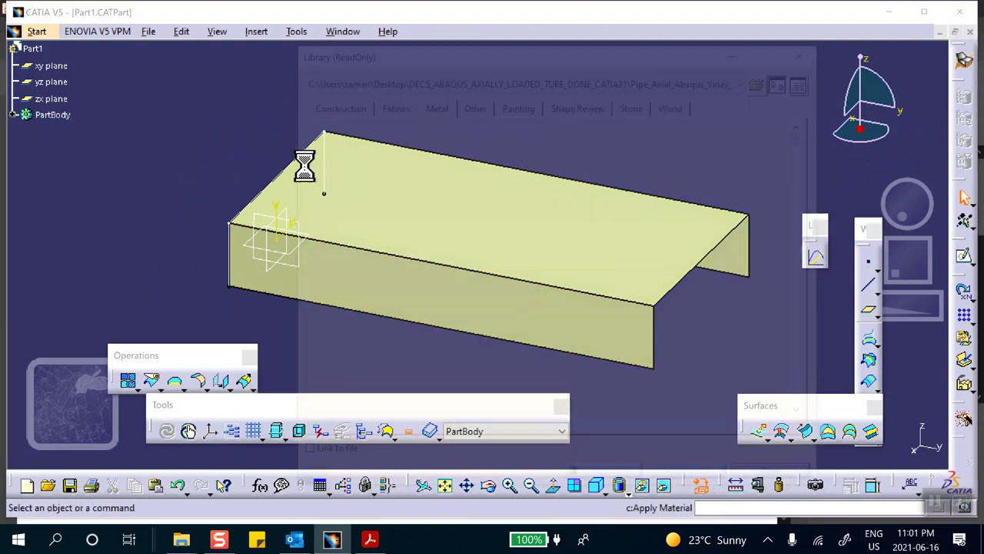
pyautogui.scroll(-3, 408, 206)
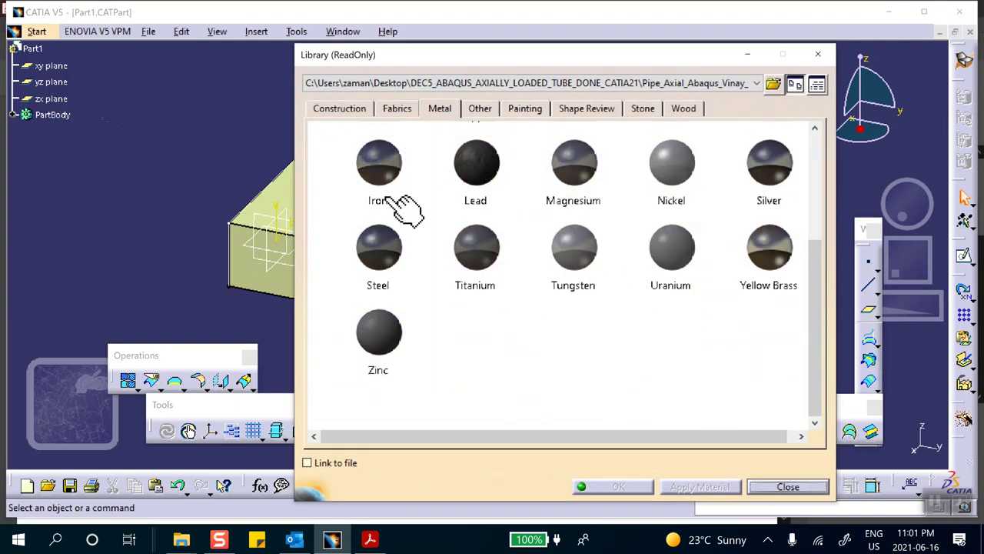
pyautogui.click(32, 48)
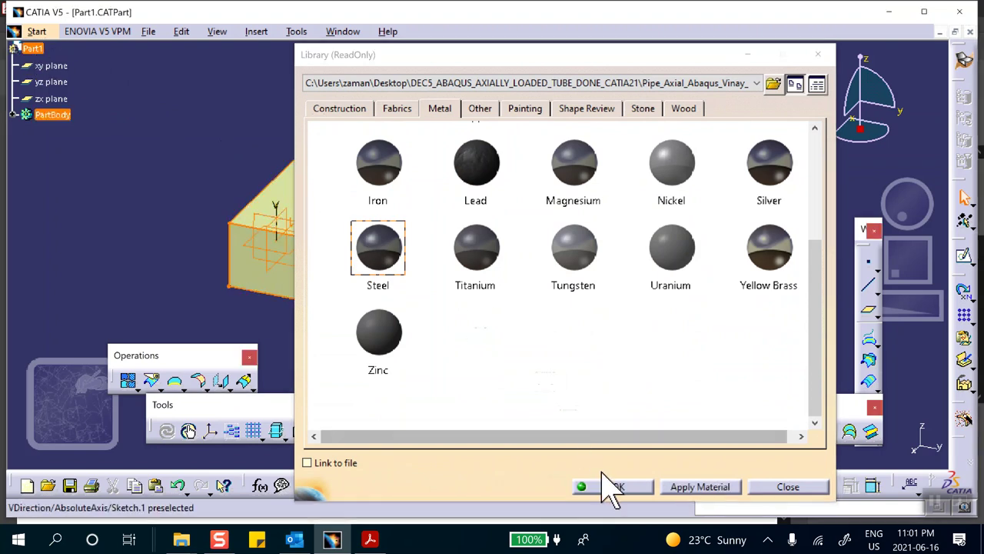
pyautogui.click(620, 487)
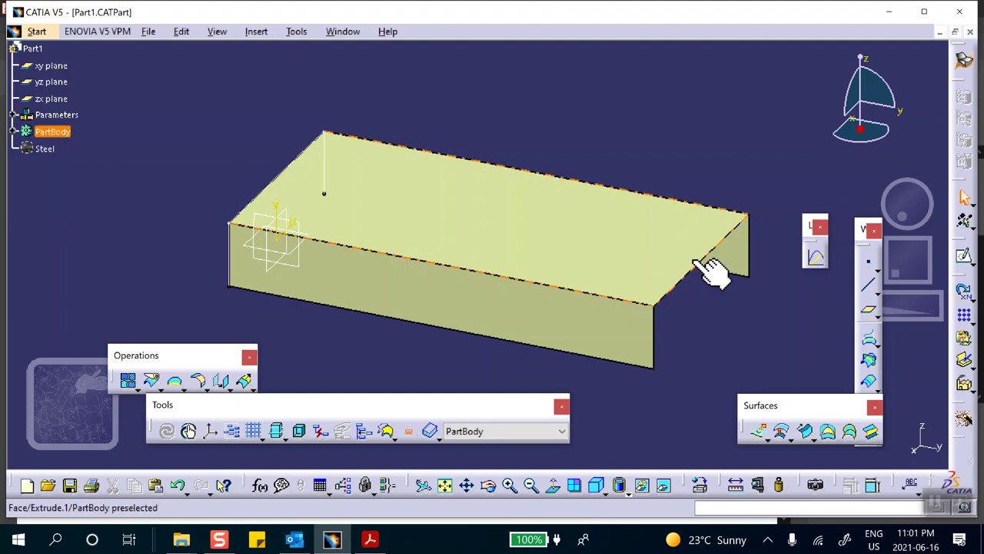
# In Part Design, thicken the extruded surface into a solid channel
pyautogui.click(966, 61)
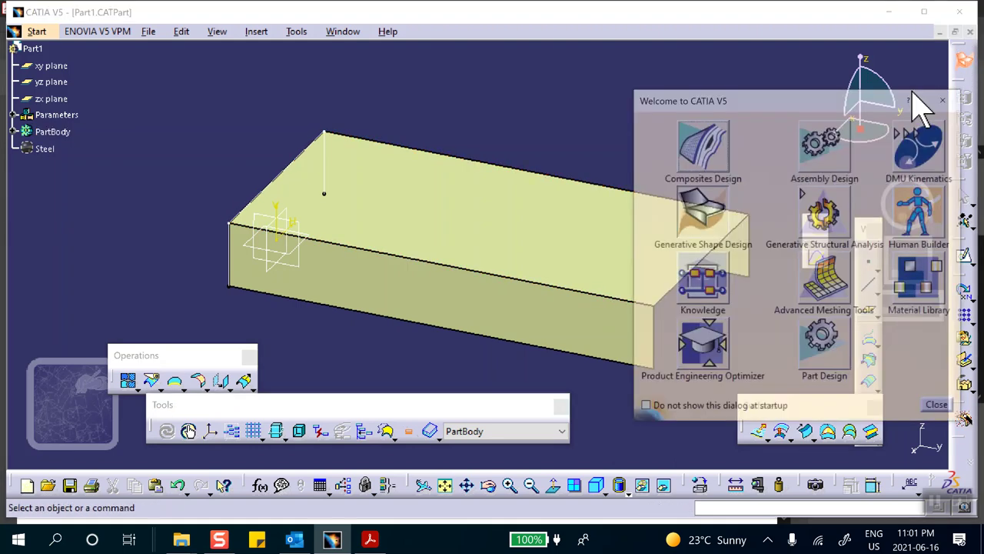
pyautogui.click(827, 348)
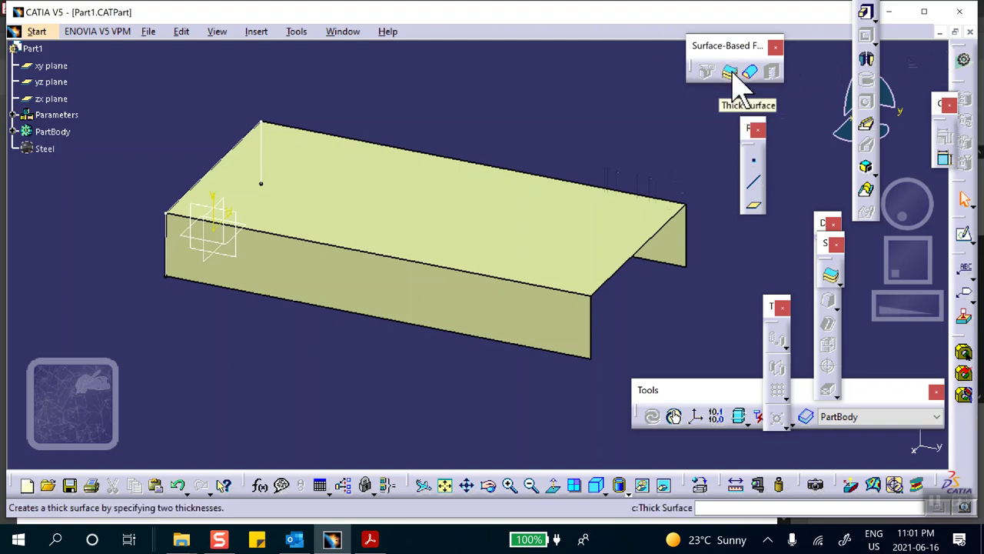
pyautogui.click(729, 73)
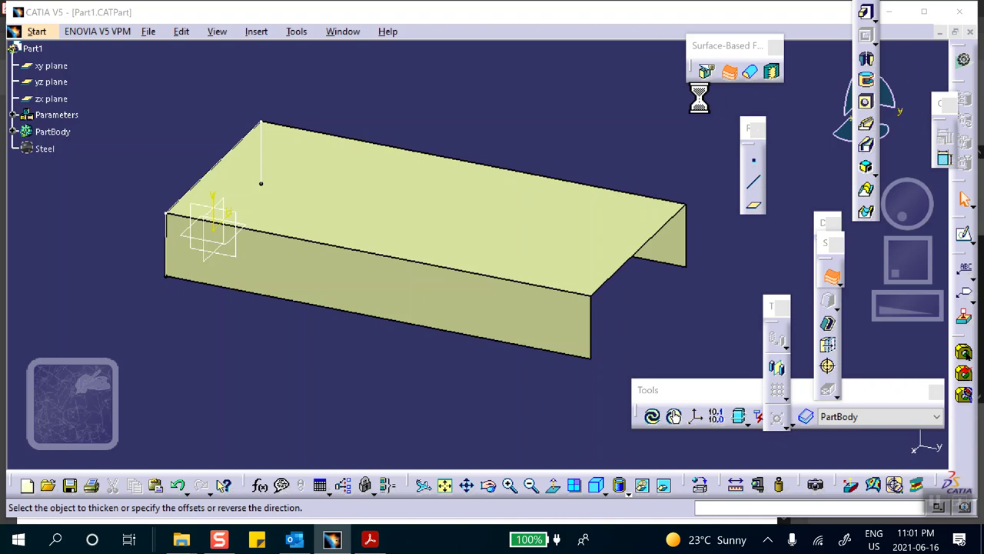
pyautogui.click(583, 247)
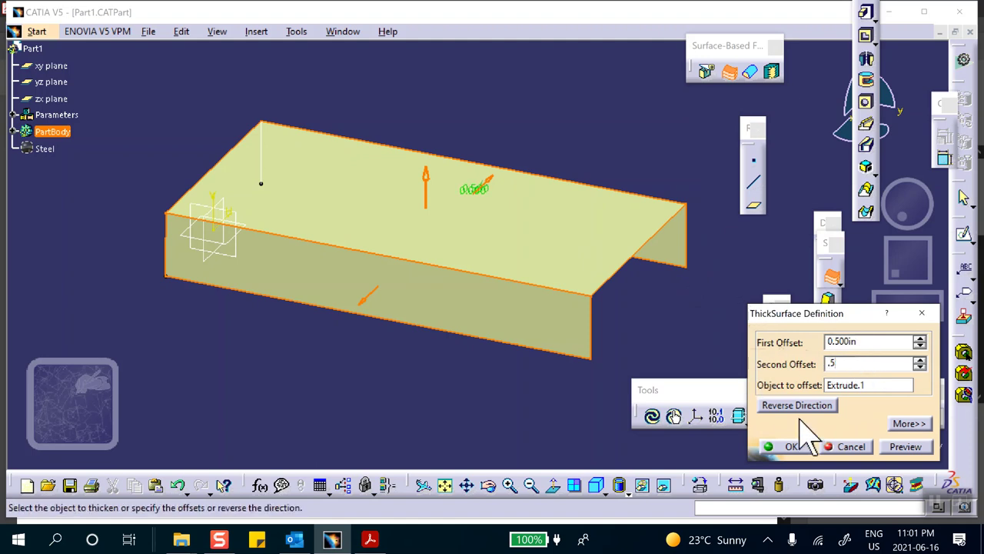
pyautogui.click(793, 446)
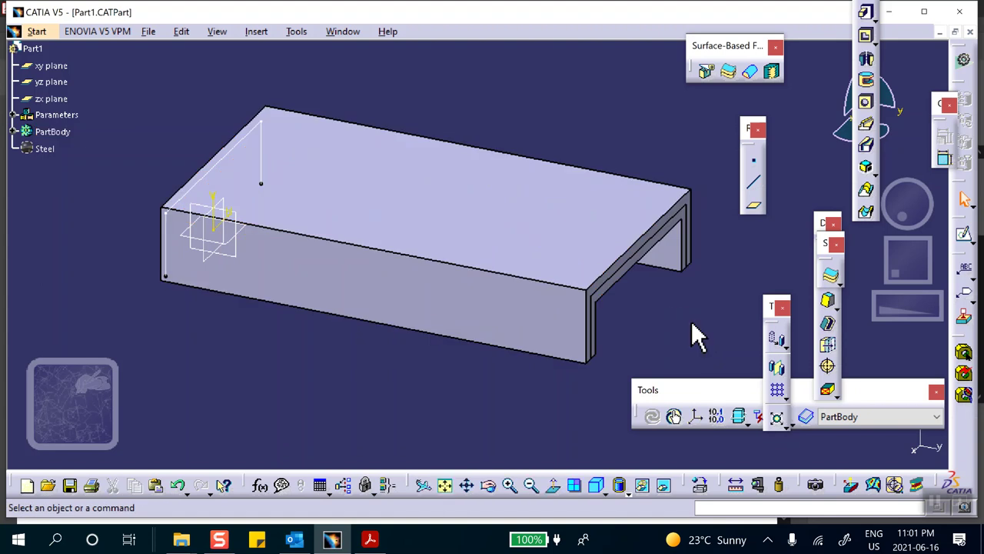
# Hide the original extruded surface and save Part1.CATPart
pyautogui.rightClick(641, 254)
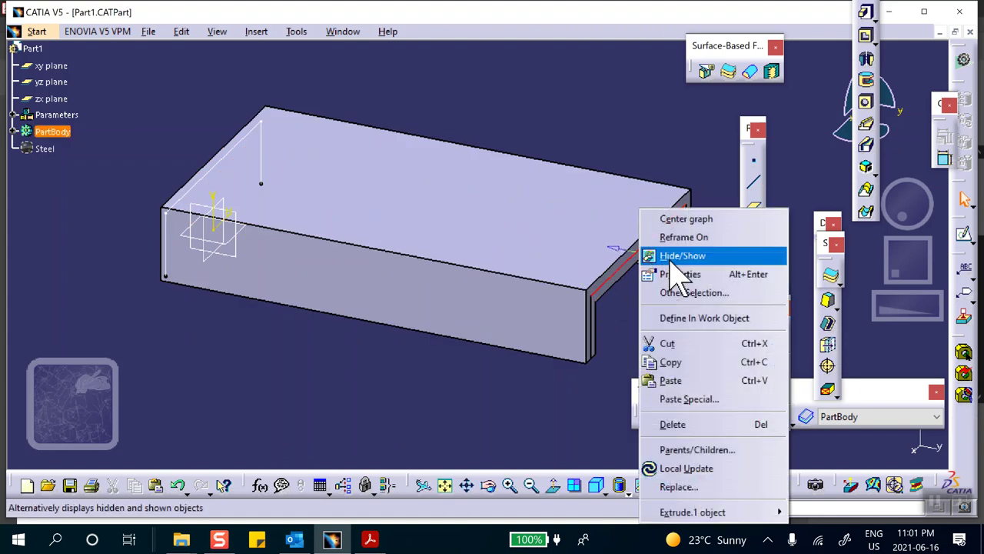
pyautogui.click(671, 258)
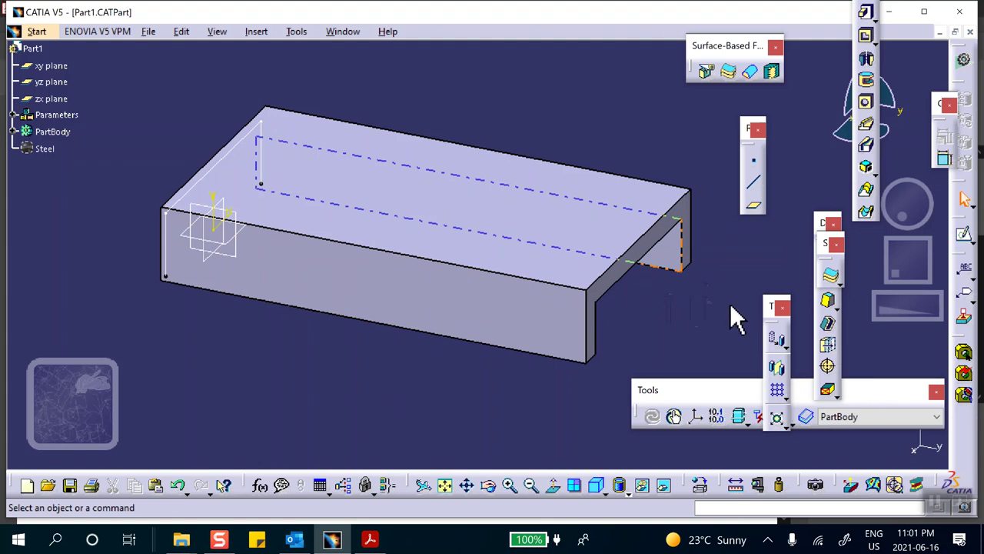
pyautogui.moveTo(275, 354); pyautogui.dragTo(556, 311, button='middle')
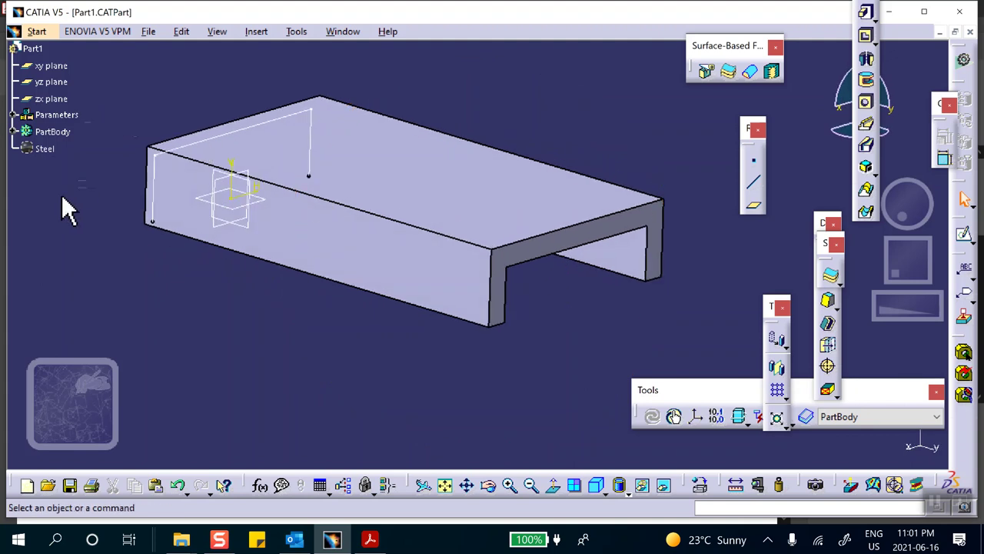
pyautogui.click(71, 488)
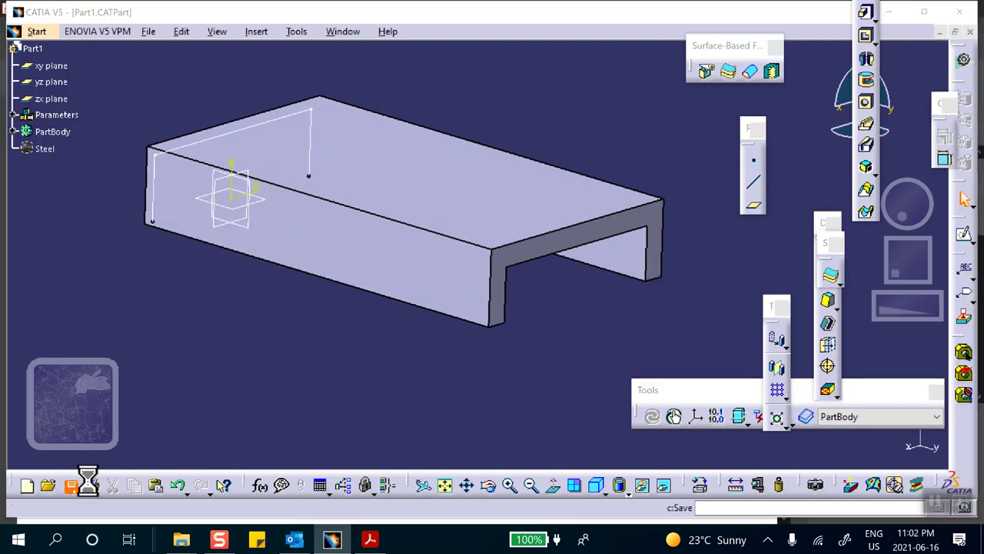
pyautogui.click(19, 31)
# Create a Static Analysis case and set the OCTREE tetrahedron mesh size to 2
pyautogui.click(107, 102)
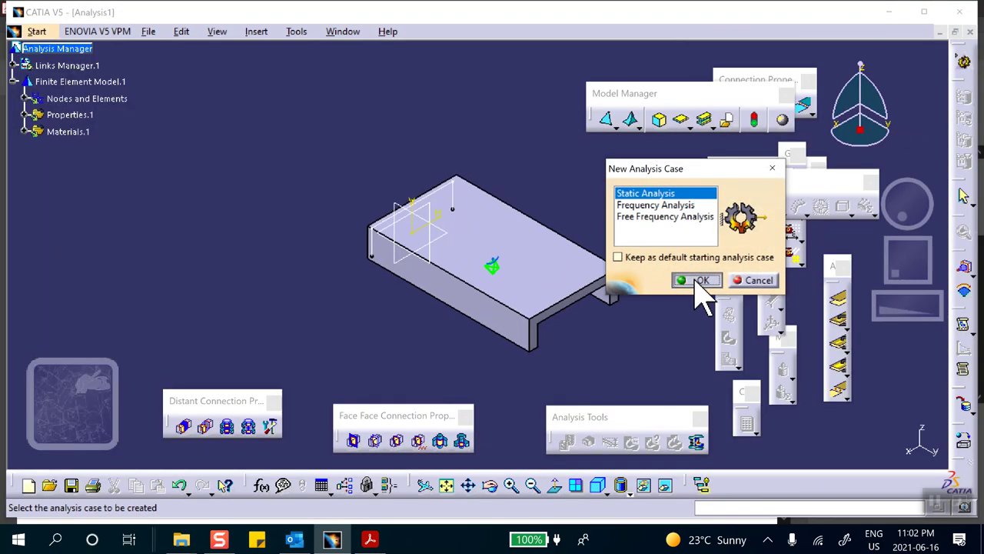
pyautogui.click(697, 281)
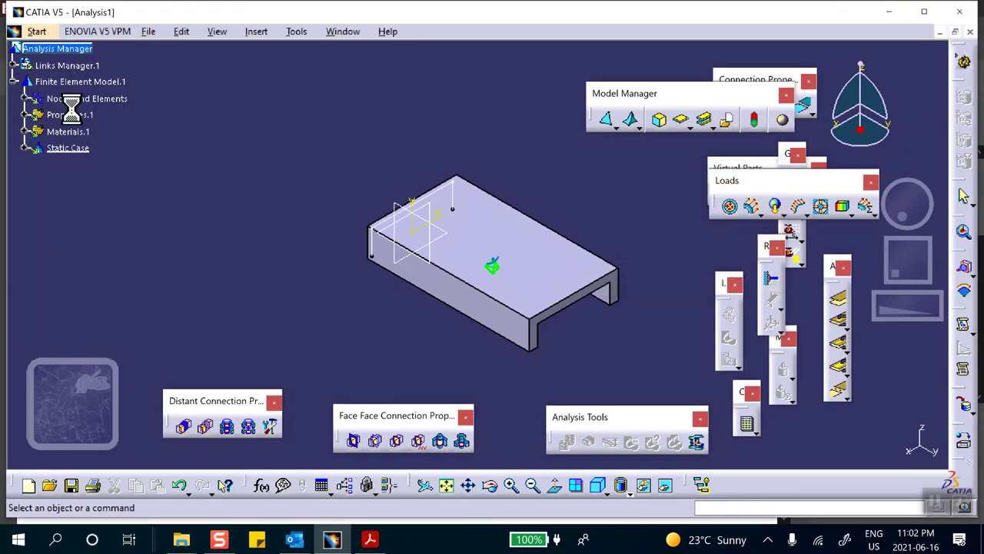
pyautogui.click(23, 99)
pyautogui.doubleClick(116, 114)
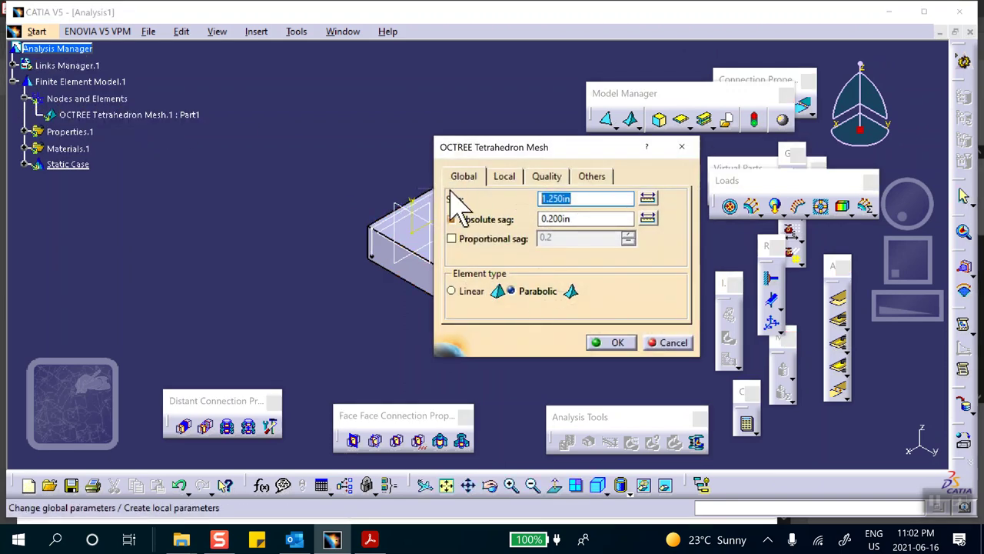
pyautogui.write('2')
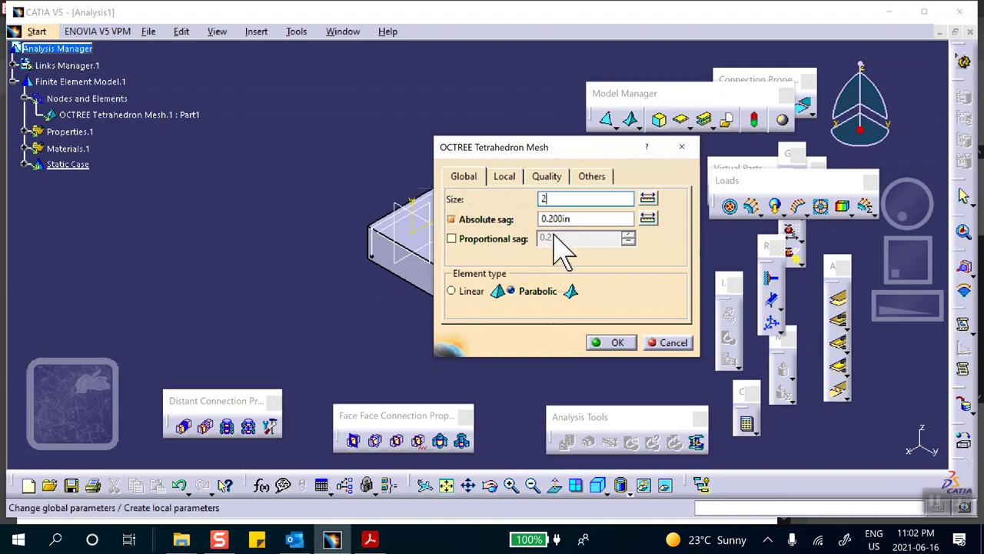
pyautogui.click(613, 341)
pyautogui.moveTo(493, 177); pyautogui.dragTo(446, 154, button='middle')
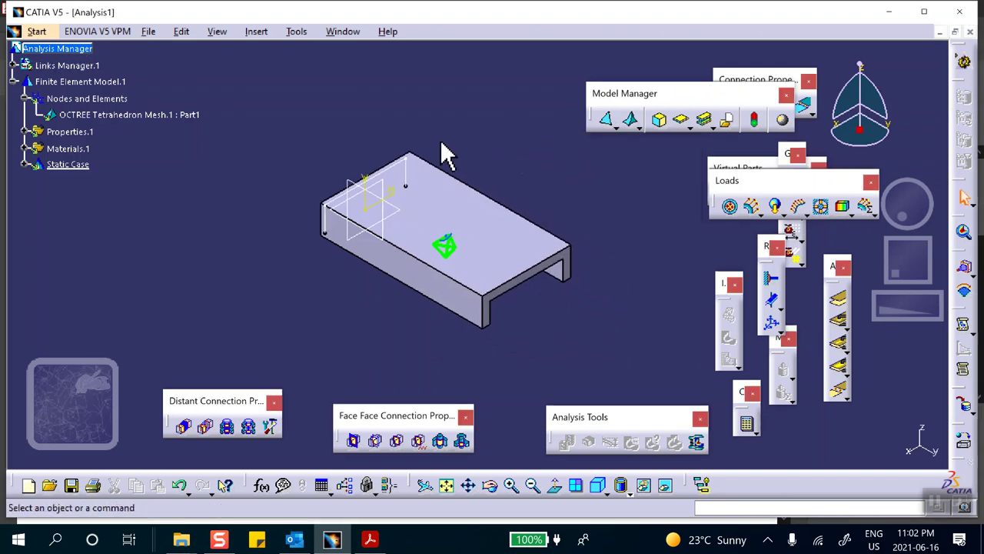
# Compute and display the mesh, then deactivate the mesh display
pyautogui.rightClick(104, 98)
pyautogui.click(162, 325)
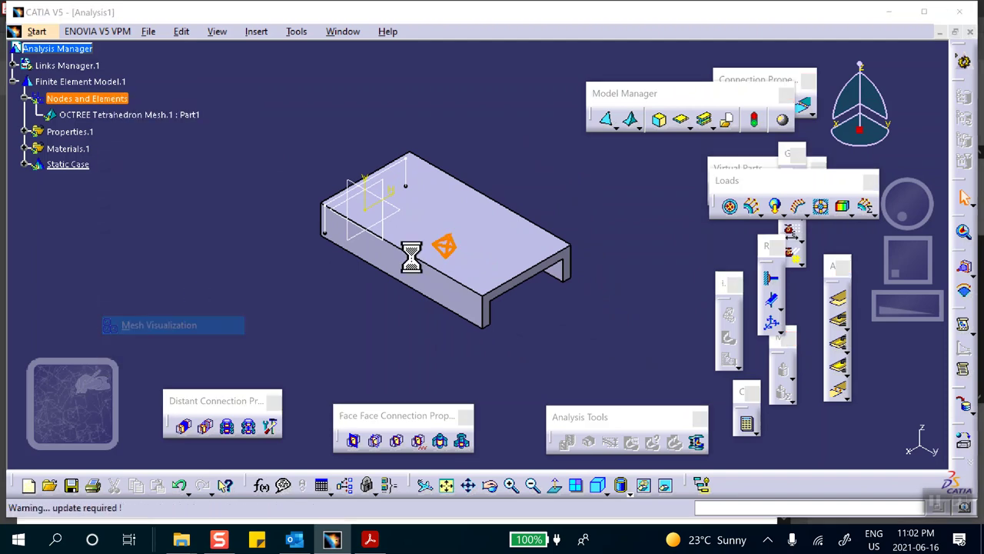
pyautogui.click(500, 300)
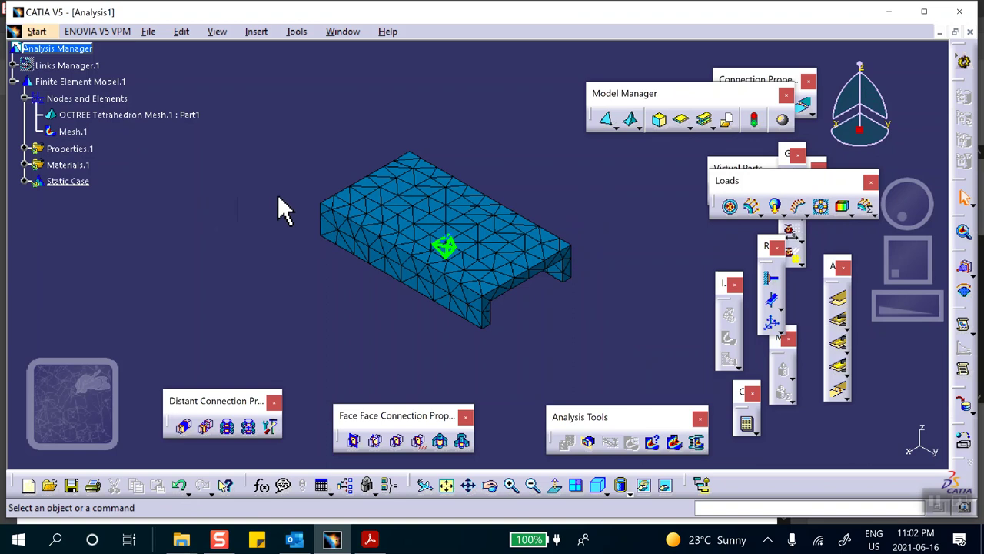
pyautogui.rightClick(400, 196)
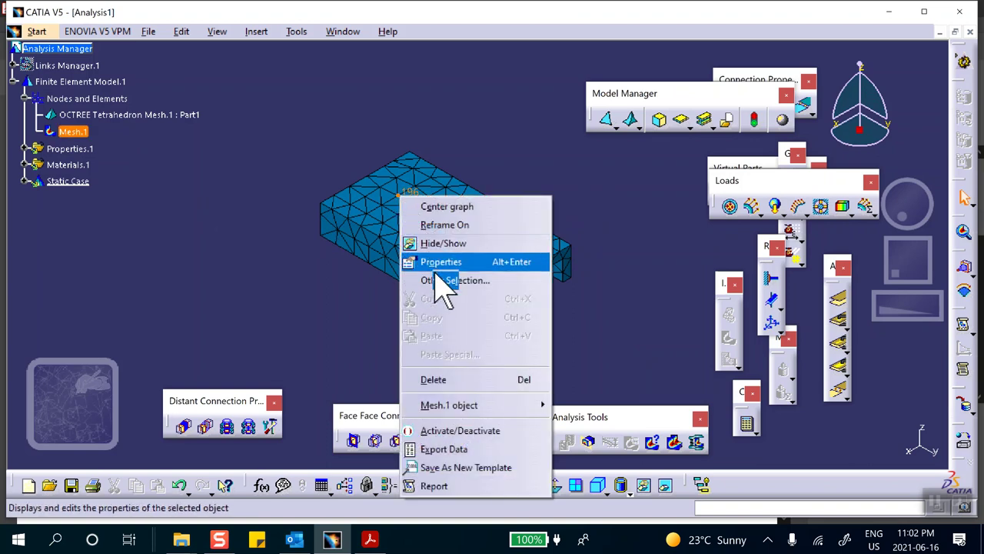
pyautogui.click(450, 435)
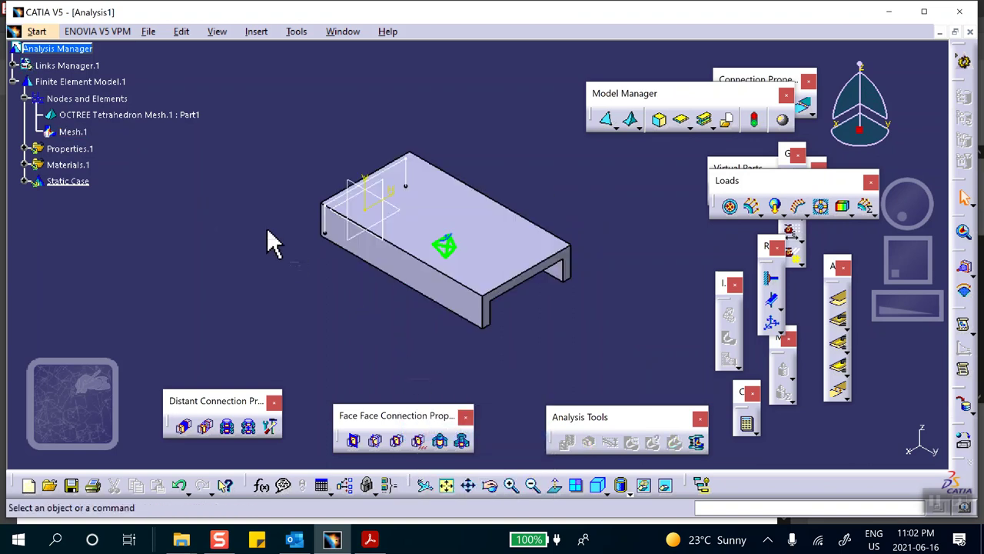
pyautogui.moveTo(401, 141); pyautogui.dragTo(367, 100, button='middle')
pyautogui.moveTo(531, 248); pyautogui.dragTo(542, 150, button='middle')
# Create Clamp.1 on the leg's small end face, long face and front end face
pyautogui.click(771, 278)
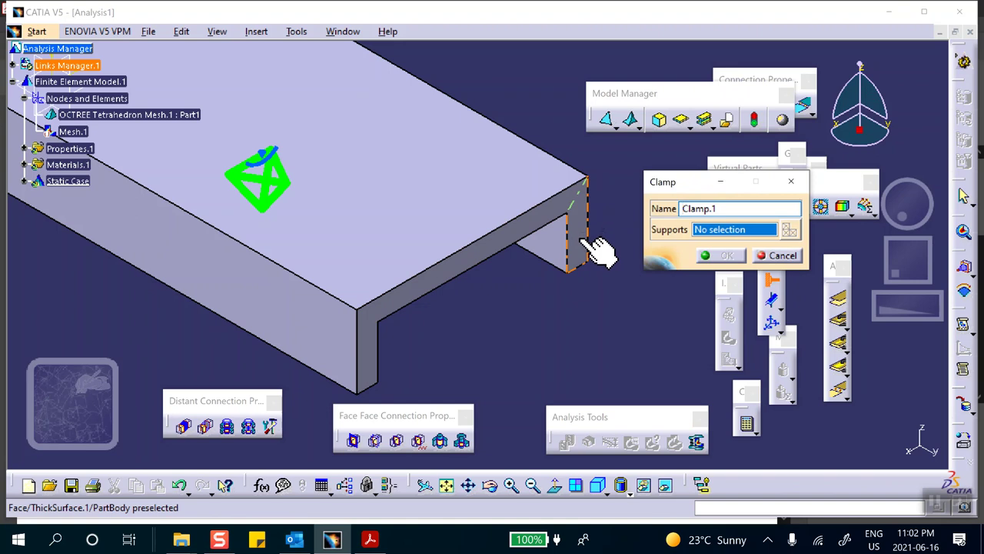
pyautogui.click(579, 244)
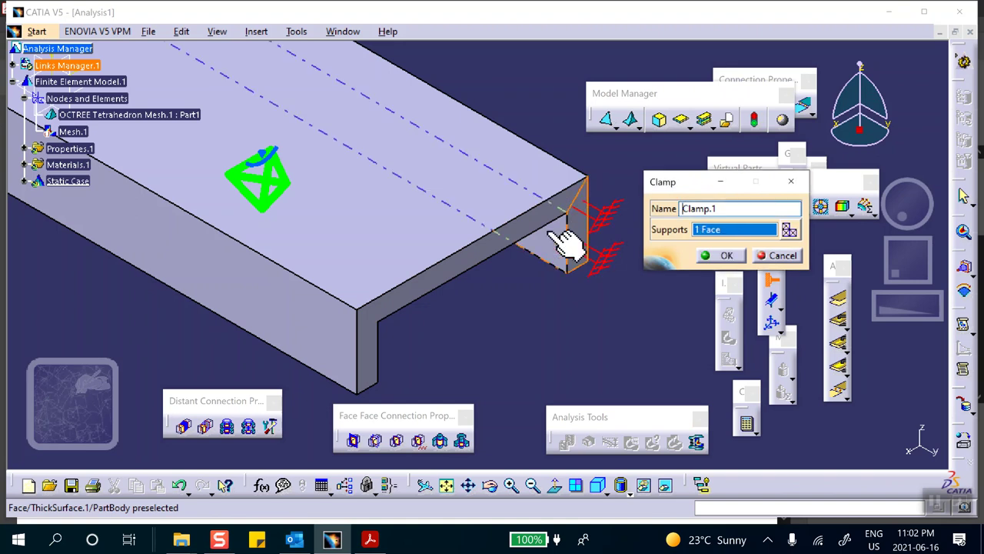
pyautogui.click(508, 250)
pyautogui.click(382, 373)
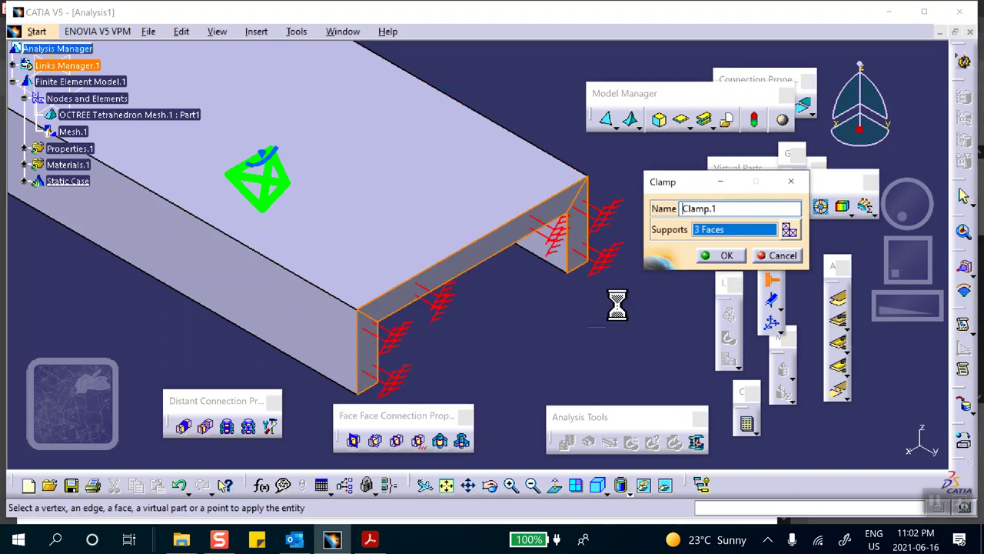
pyautogui.click(726, 255)
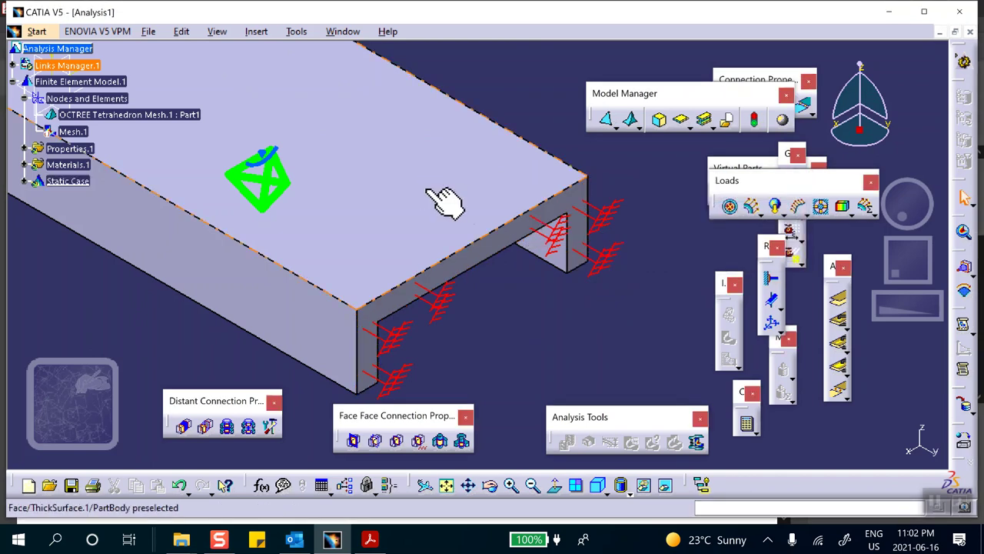
pyautogui.moveTo(444, 202); pyautogui.dragTo(477, 317, button='middle')
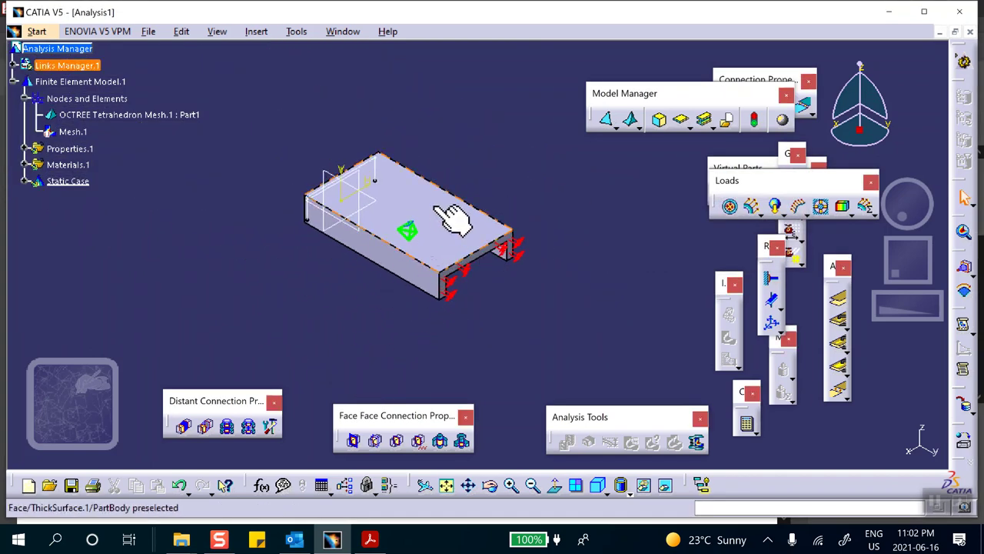
pyautogui.moveTo(410, 185); pyautogui.dragTo(593, 253, button='middle')
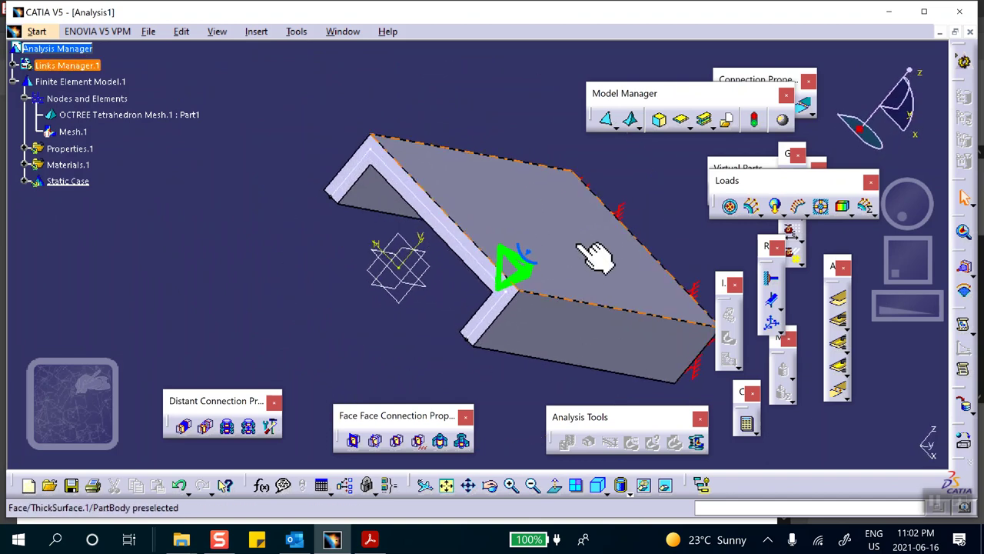
# Apply a 1 lbf distributed force along Y to three faces of the opposite leg
pyautogui.rightClick(390, 163)
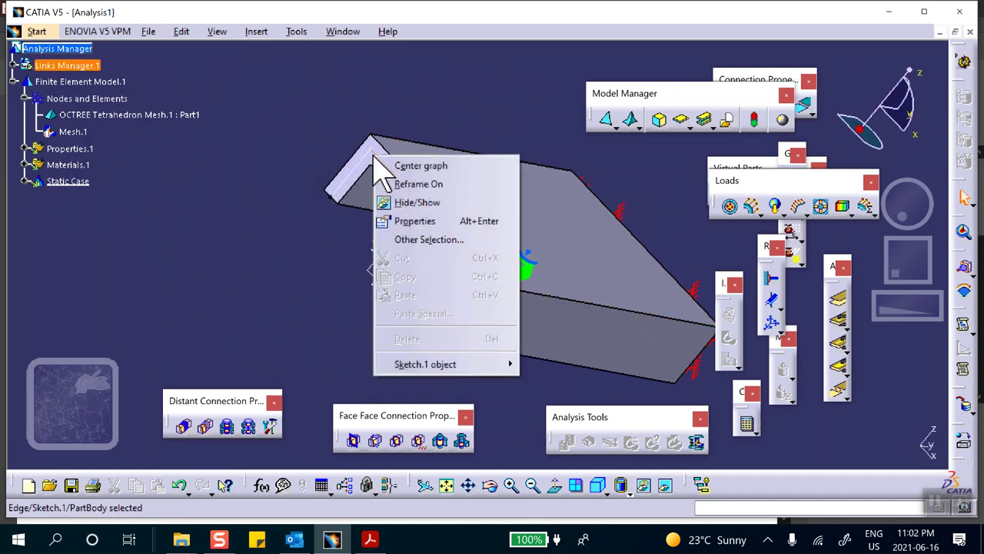
pyautogui.click(417, 218)
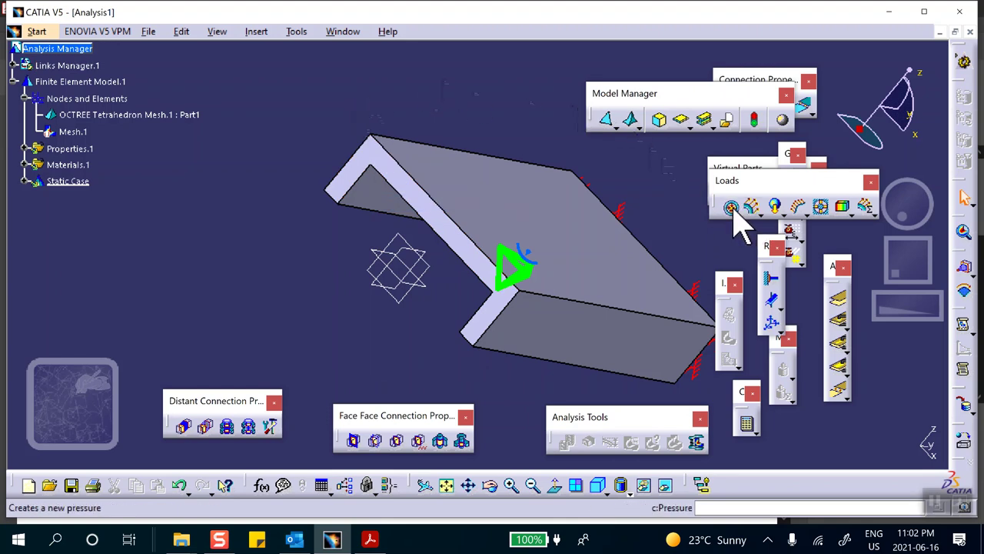
pyautogui.click(749, 207)
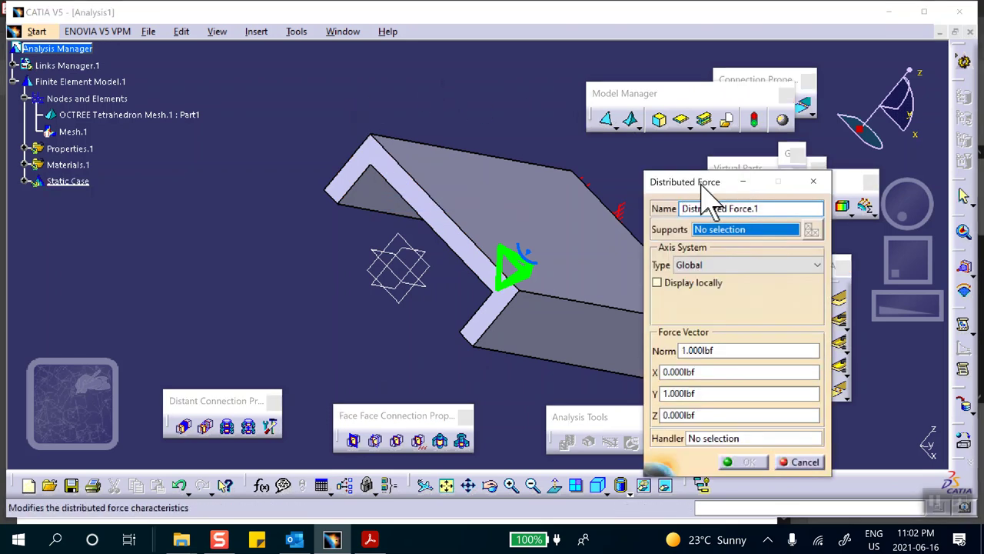
pyautogui.click(358, 175)
pyautogui.click(411, 192)
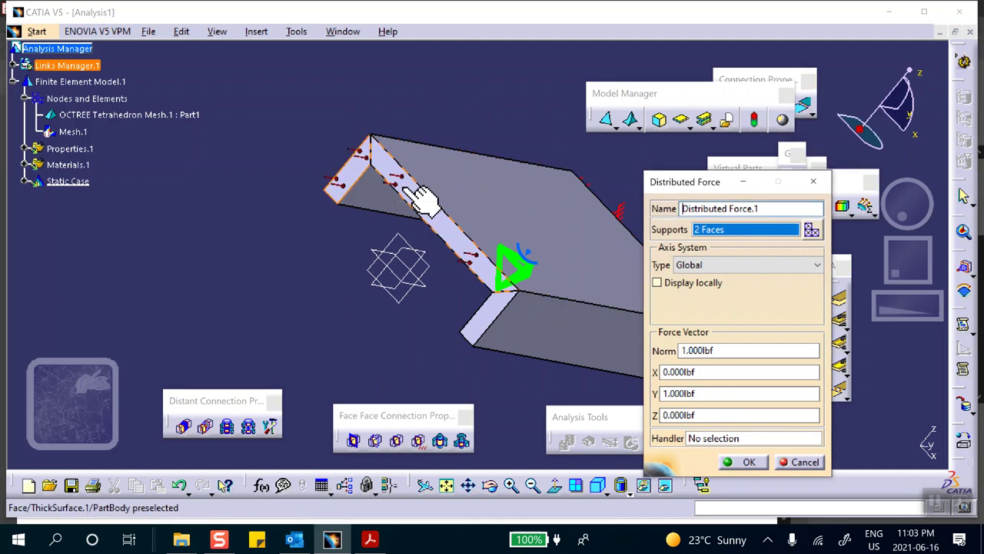
pyautogui.click(499, 333)
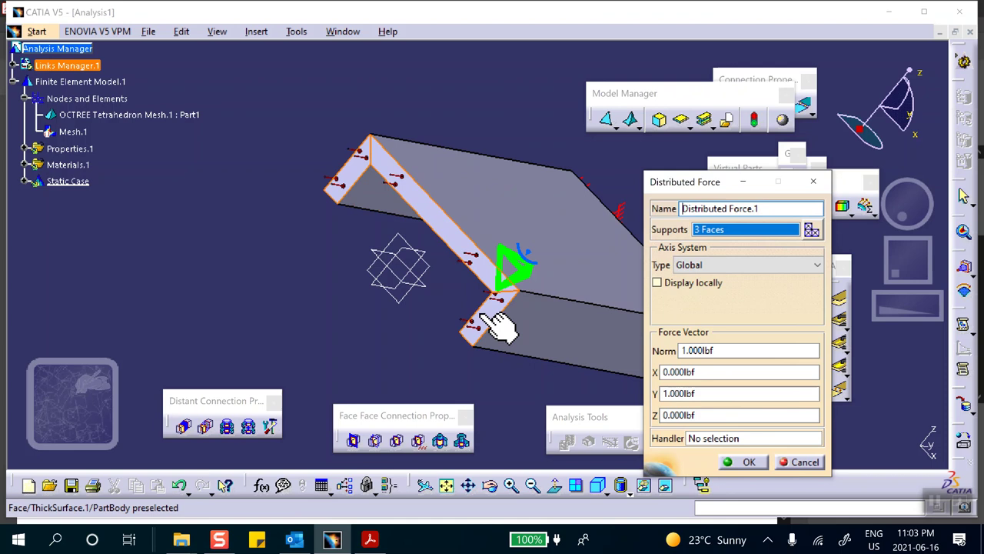
pyautogui.moveTo(603, 362); pyautogui.dragTo(351, 318, button='middle')
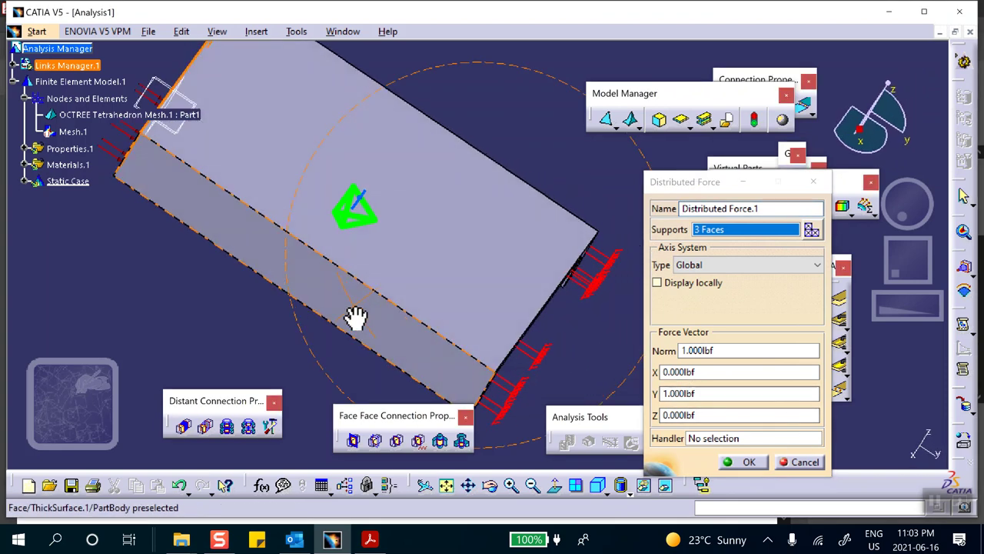
pyautogui.moveTo(554, 340); pyautogui.dragTo(527, 250, button='middle')
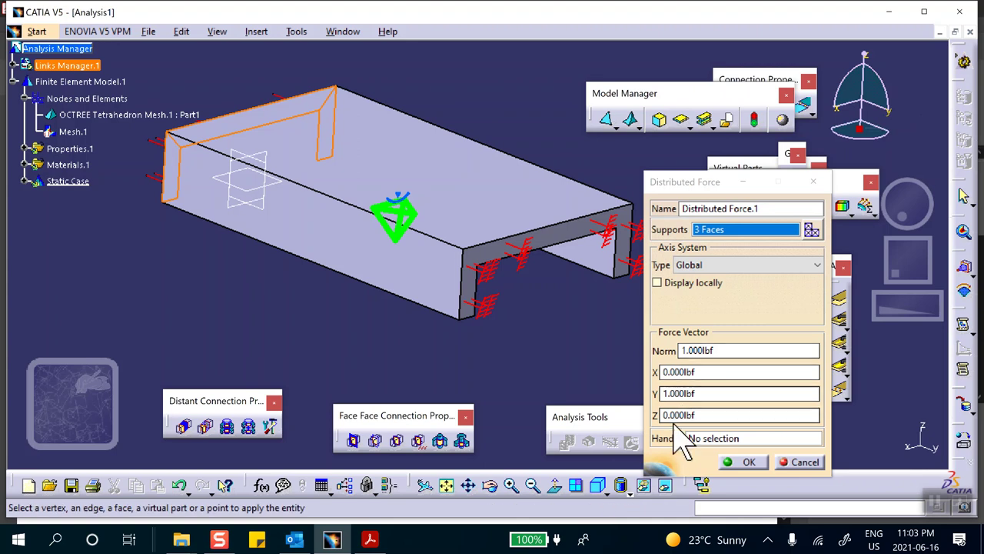
pyautogui.click(745, 463)
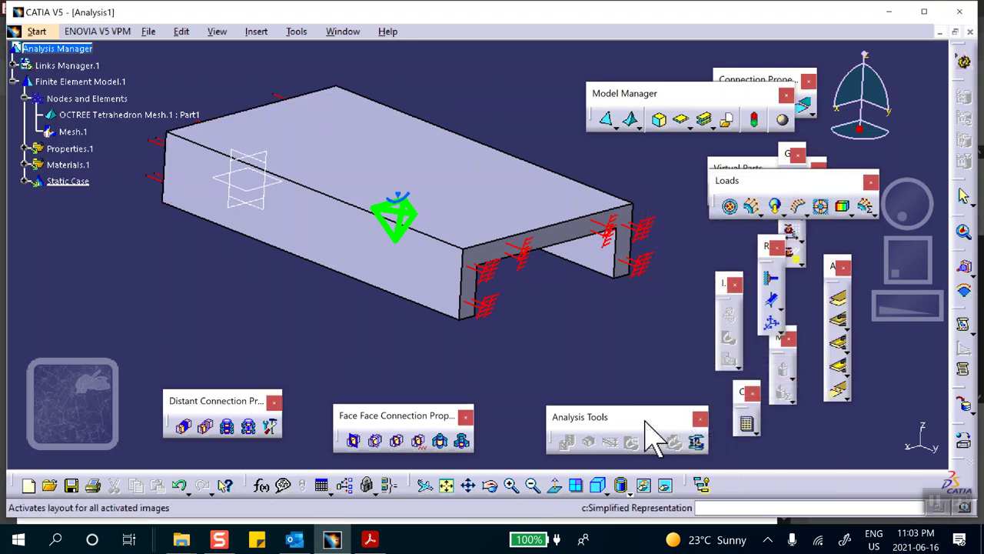
pyautogui.click(149, 32)
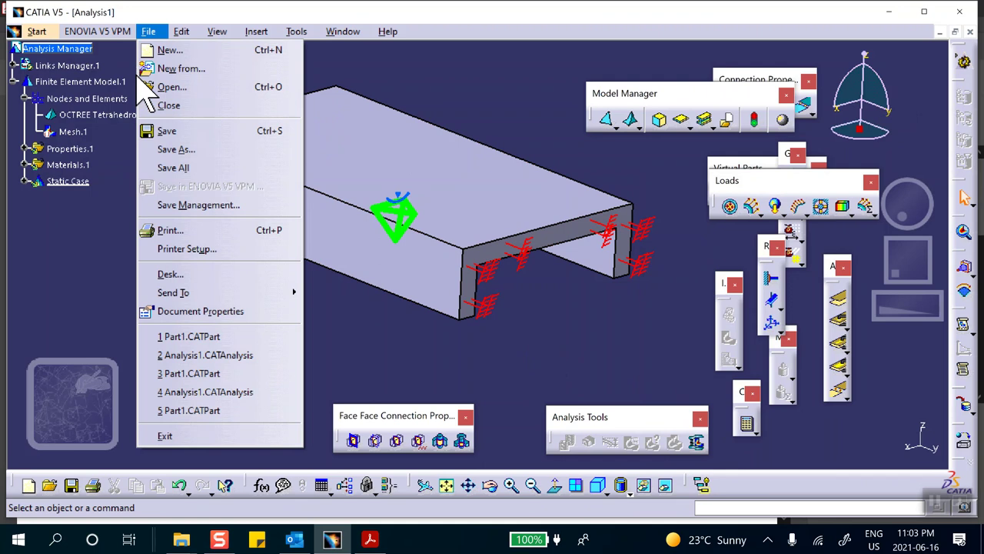
# Save the analysis as Analysis1.CATAnalysis in lab-54-problem-2 and save all documents
pyautogui.click(192, 206)
pyautogui.click(228, 147)
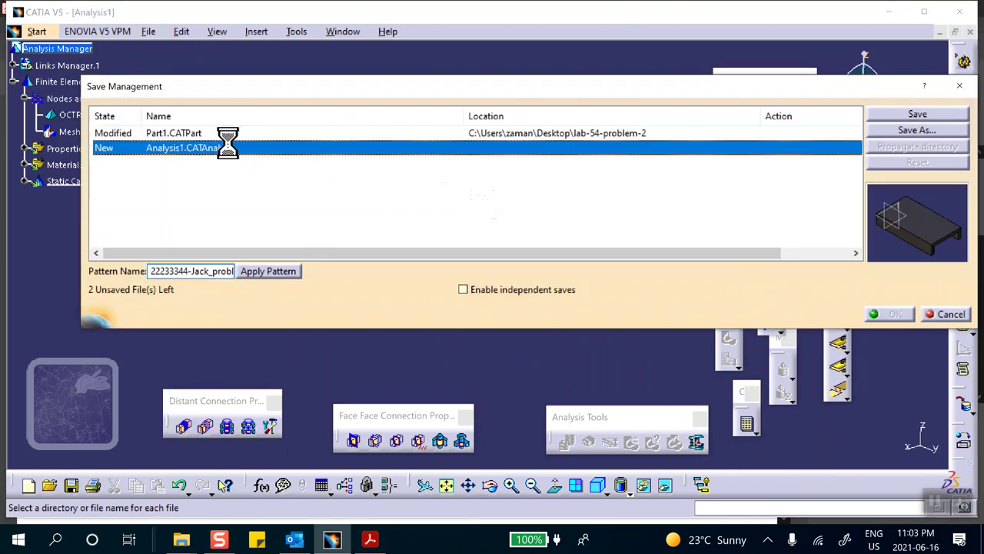
pyautogui.click(915, 132)
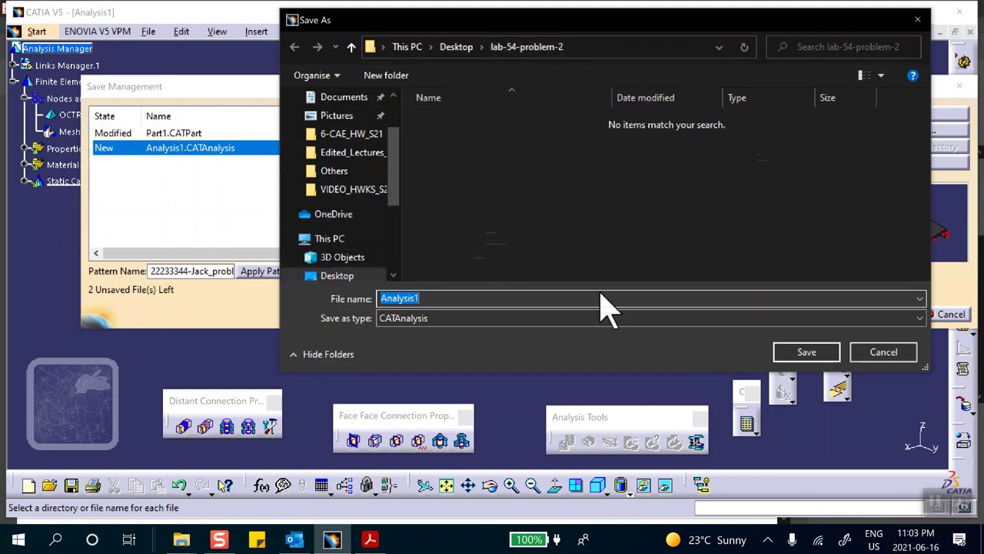
pyautogui.click(807, 352)
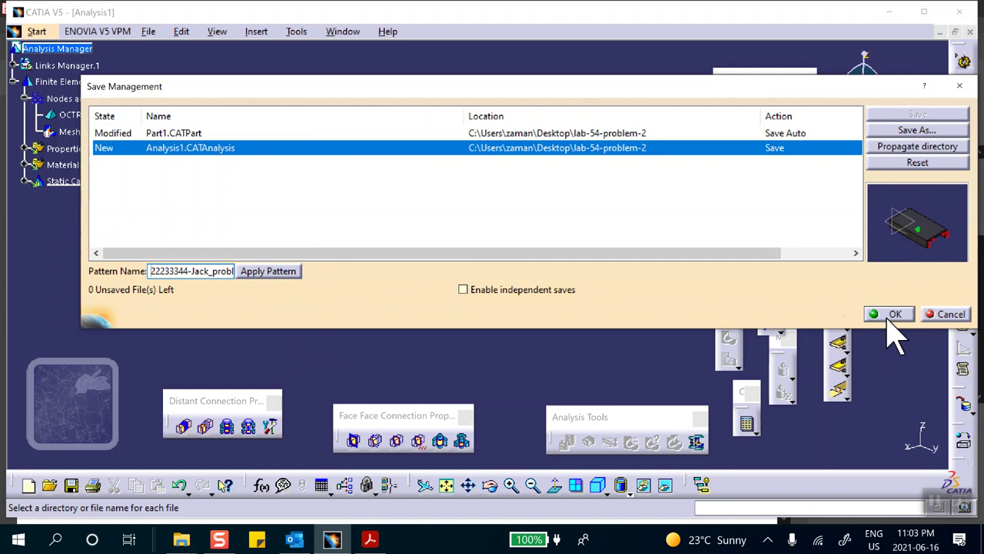
pyautogui.click(892, 316)
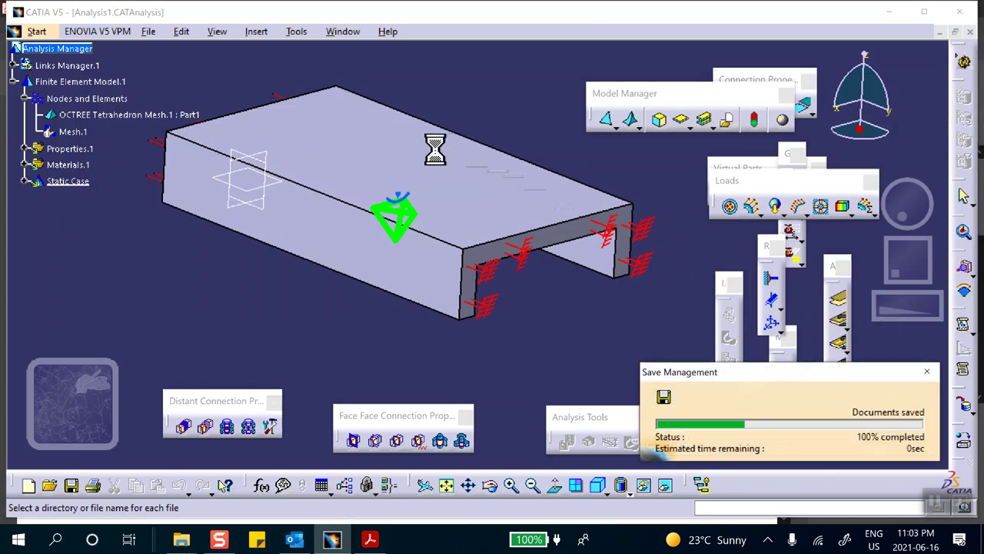
pyautogui.moveTo(483, 166); pyautogui.dragTo(424, 216, button='middle')
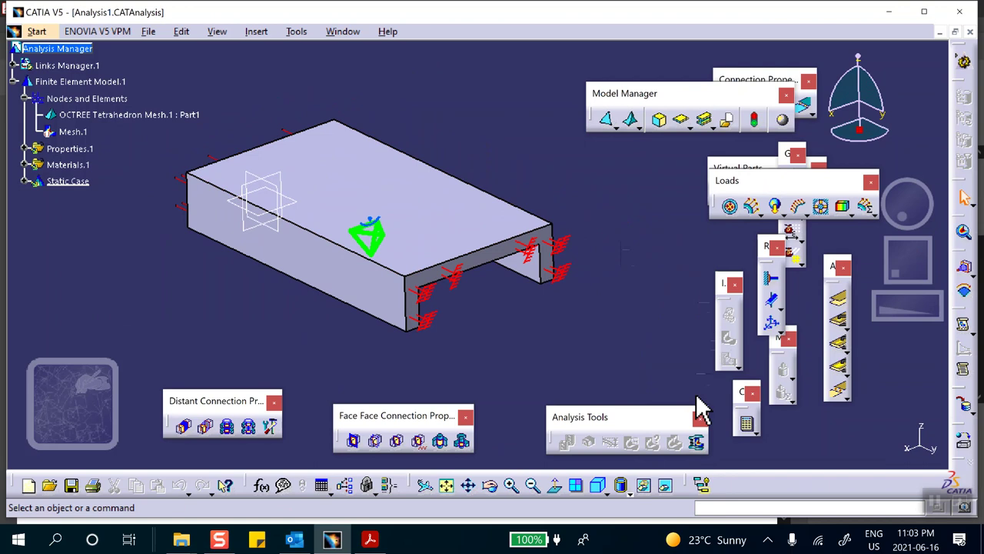
# Compute all of the static case, accepting the resource estimate
pyautogui.click(748, 425)
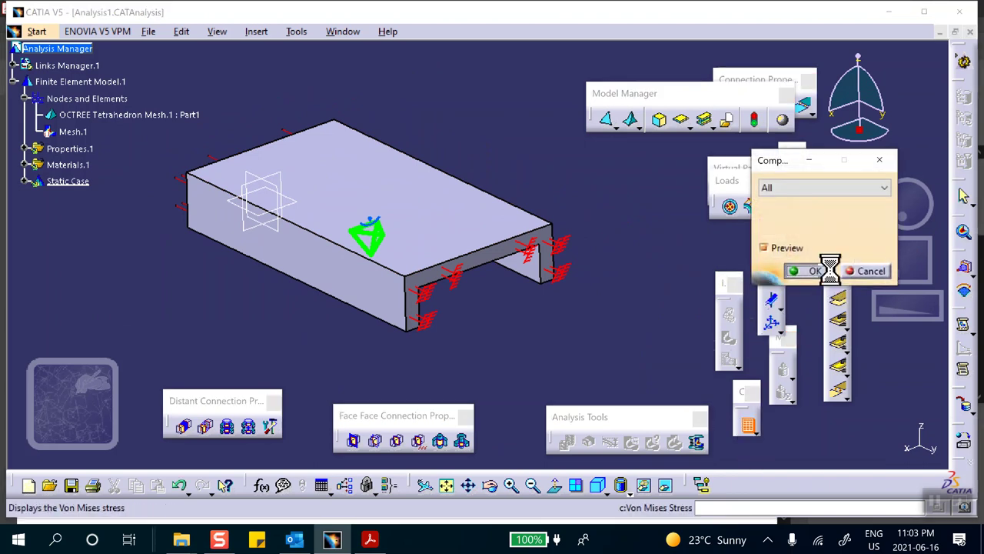
pyautogui.click(813, 268)
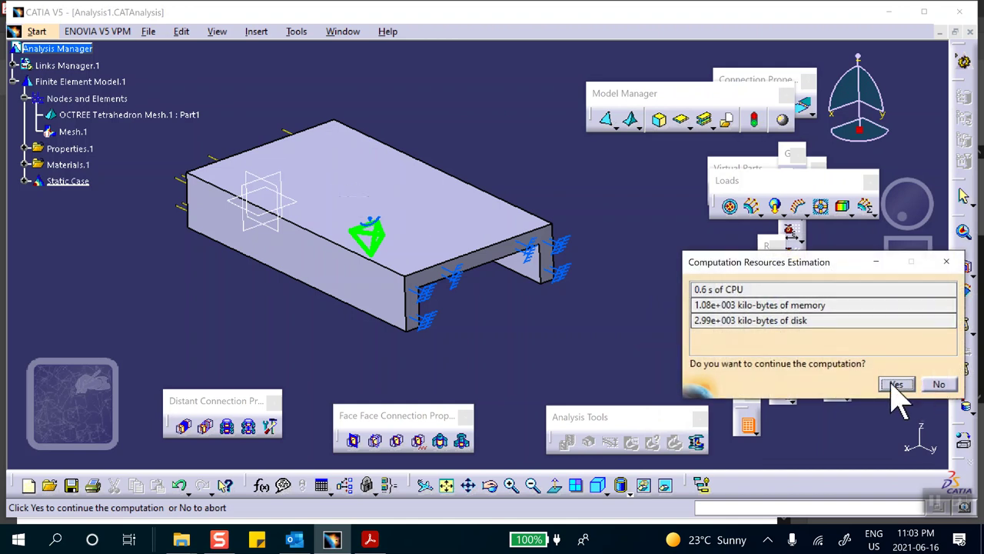
pyautogui.click(896, 385)
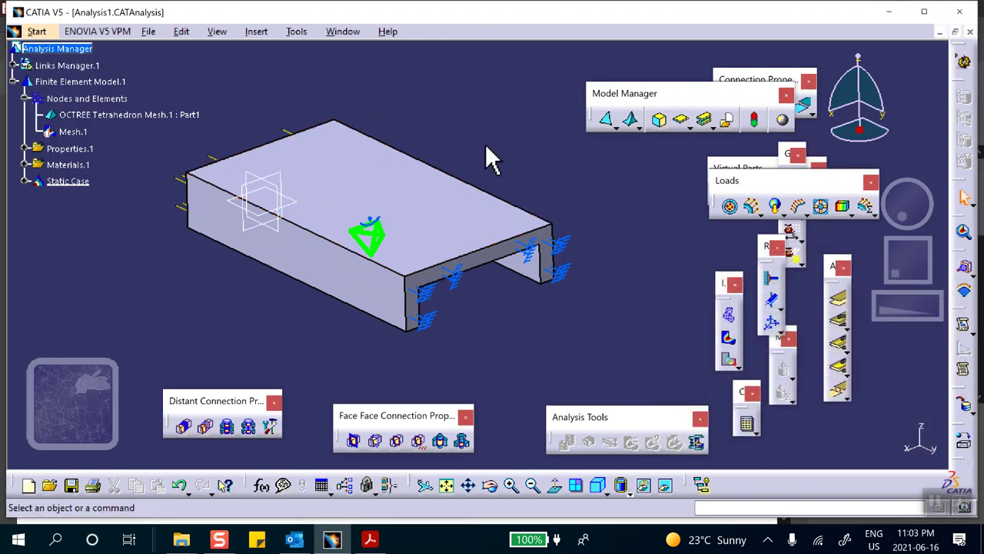
# Show the static deformed mesh result, then deactivate it to return to the solid channel
pyautogui.click(729, 316)
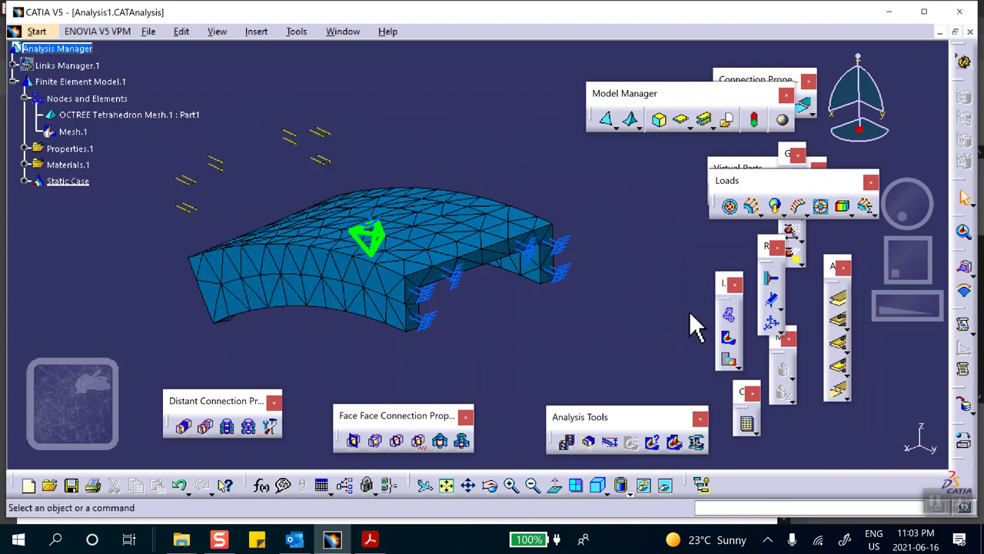
pyautogui.rightClick(425, 230)
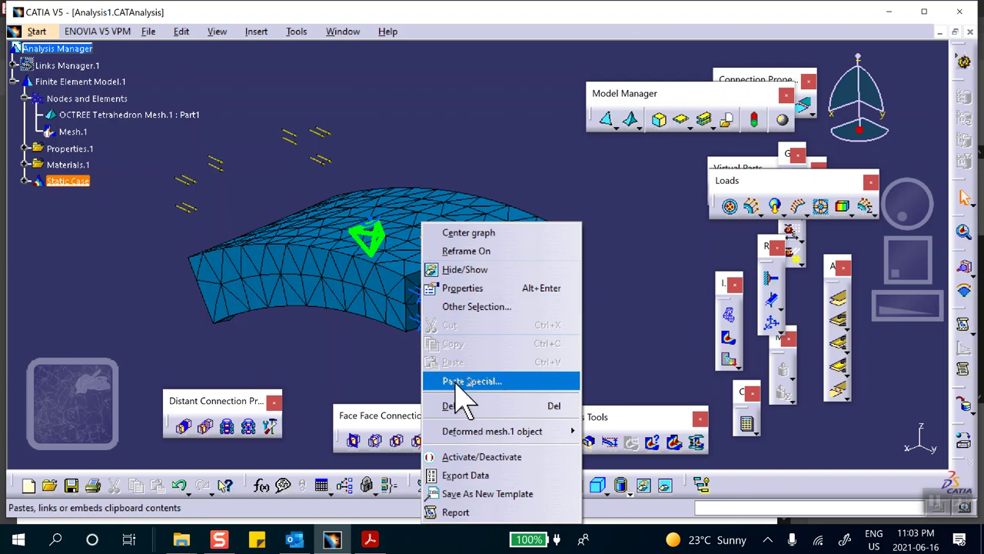
pyautogui.click(455, 457)
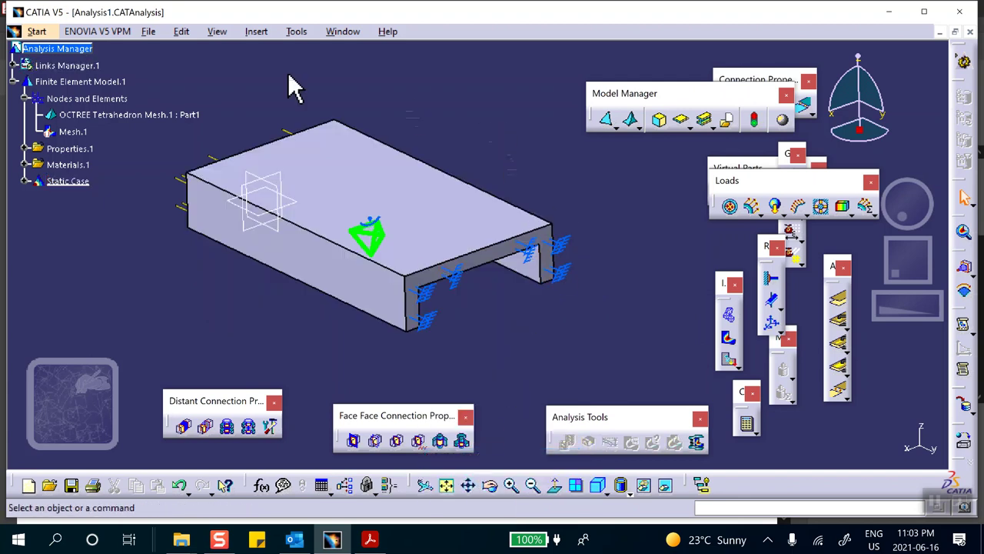
# Insert a Buckling Case that references Static Case Solution.1
pyautogui.click(256, 32)
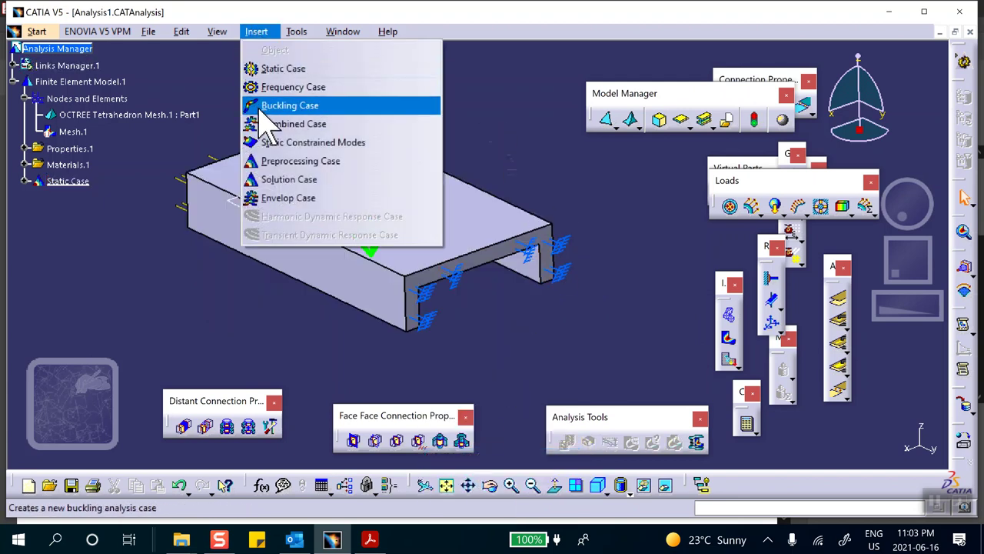
pyautogui.click(290, 108)
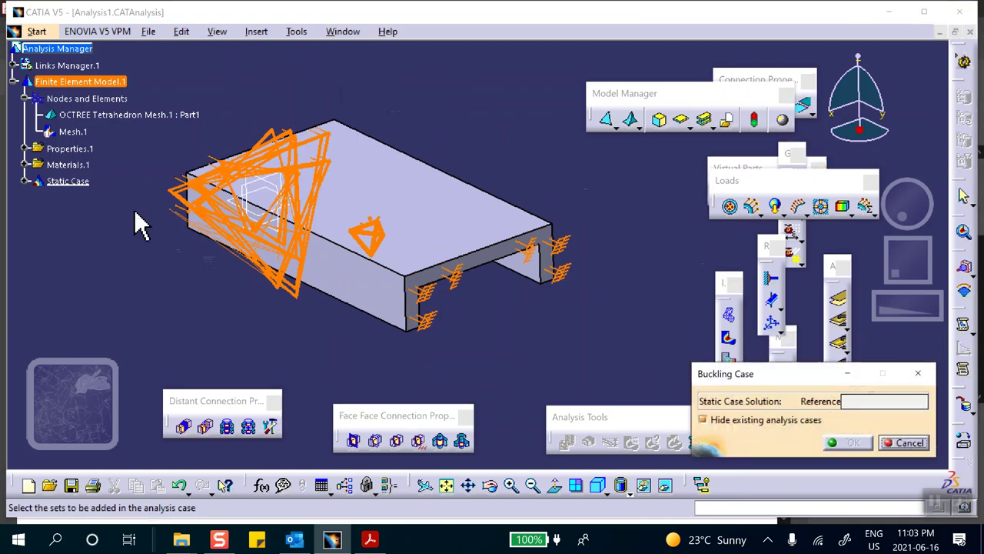
pyautogui.click(26, 182)
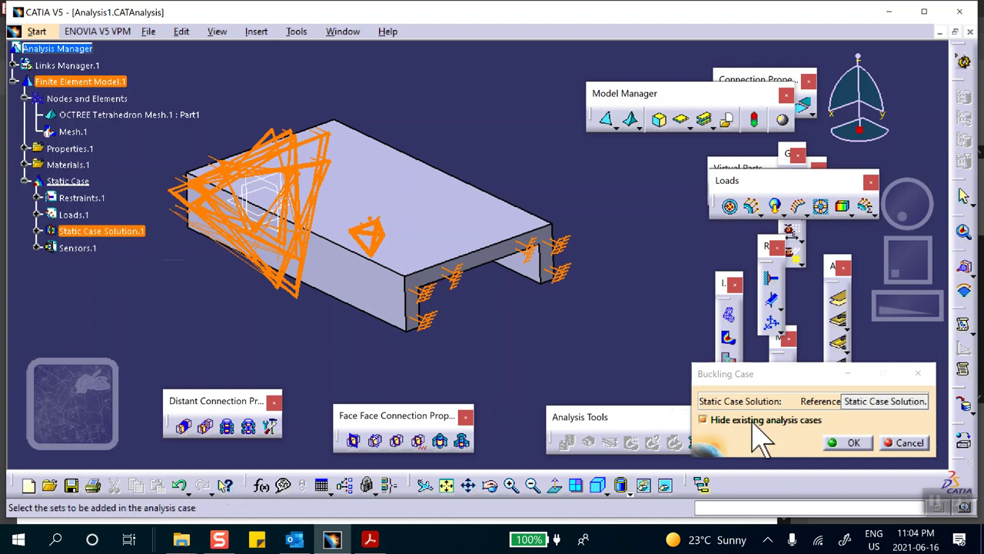
pyautogui.click(846, 444)
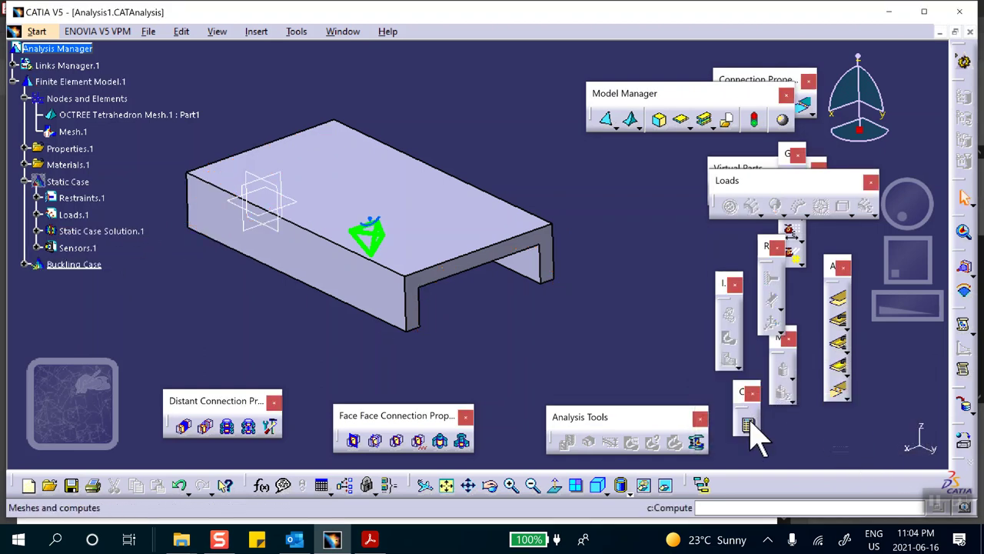
pyautogui.click(751, 426)
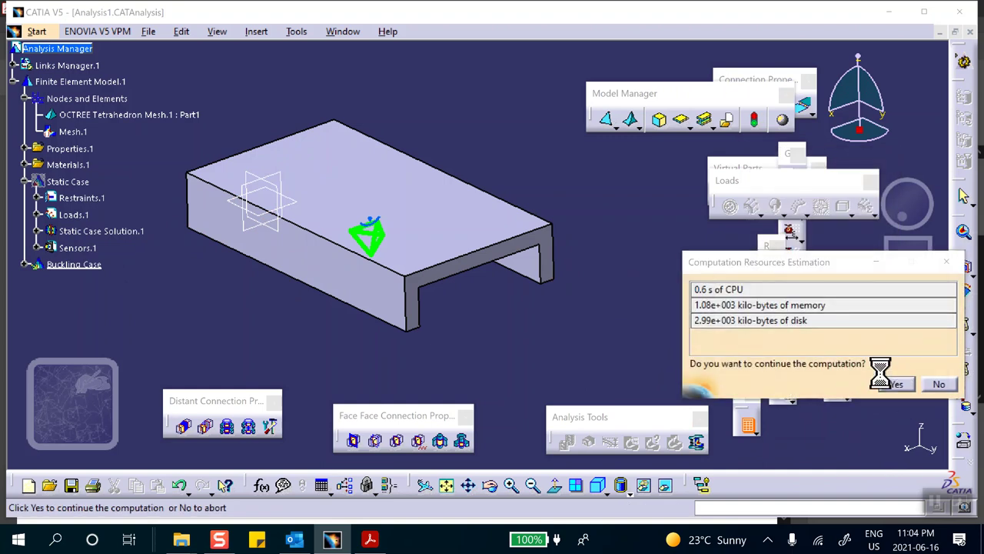
# Finish computing the buckling case's 10 modes and display the buckled deformed mesh
pyautogui.click(891, 382)
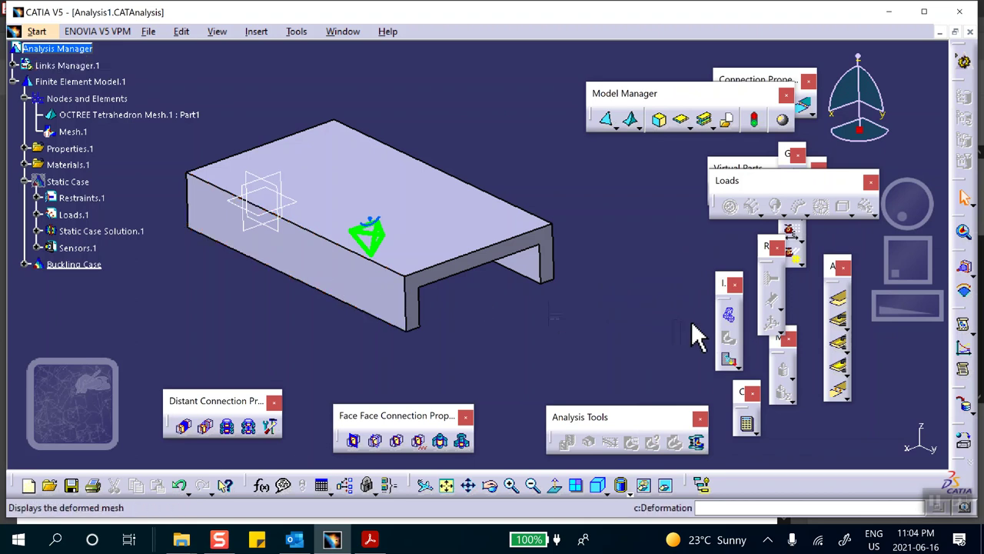
pyautogui.click(731, 315)
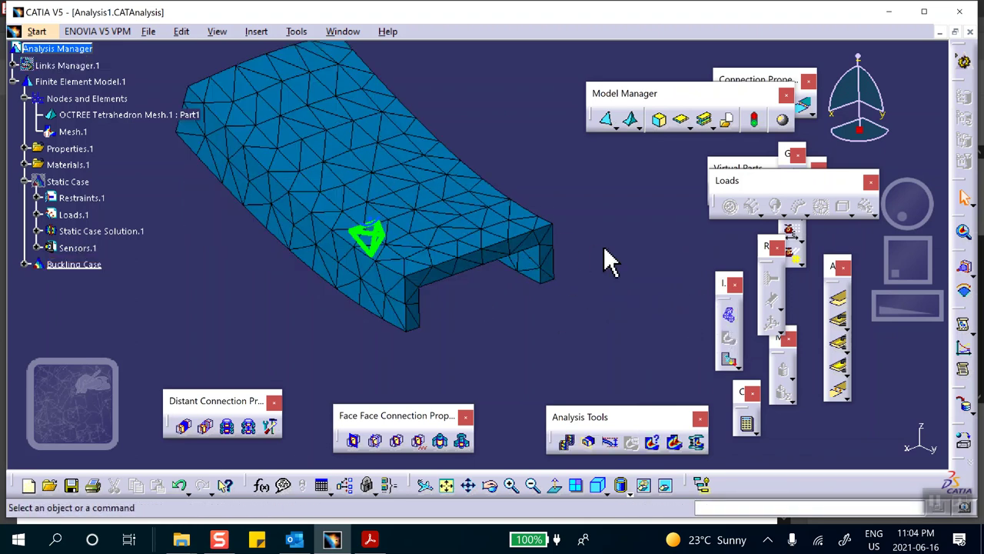
pyautogui.doubleClick(387, 183)
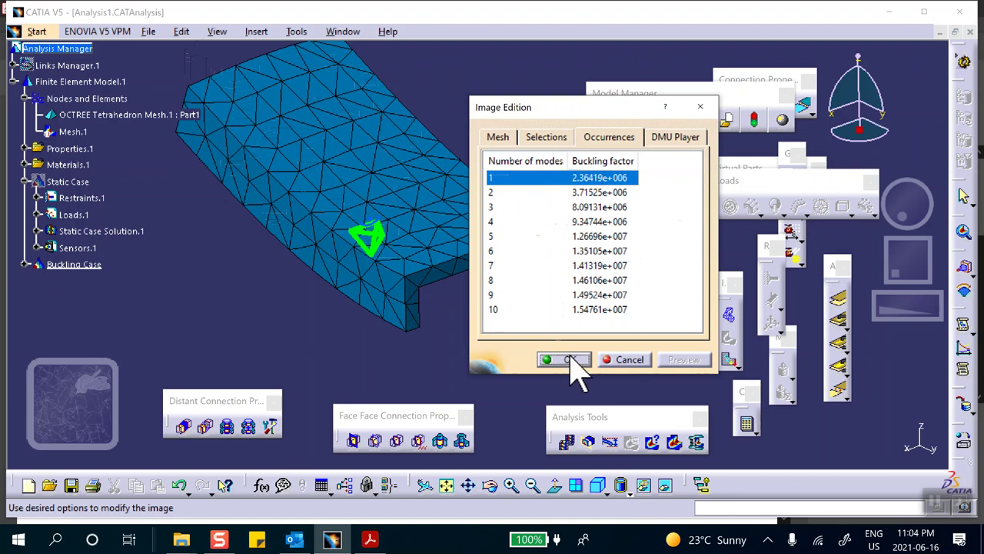
# Step through buckling modes 10, 9, 7, 5, 1 and 2, finishing on mode 4 (factor 9.34744e+006)
pyautogui.click(599, 309)
pyautogui.moveTo(340, 213); pyautogui.dragTo(345, 147, button='middle')
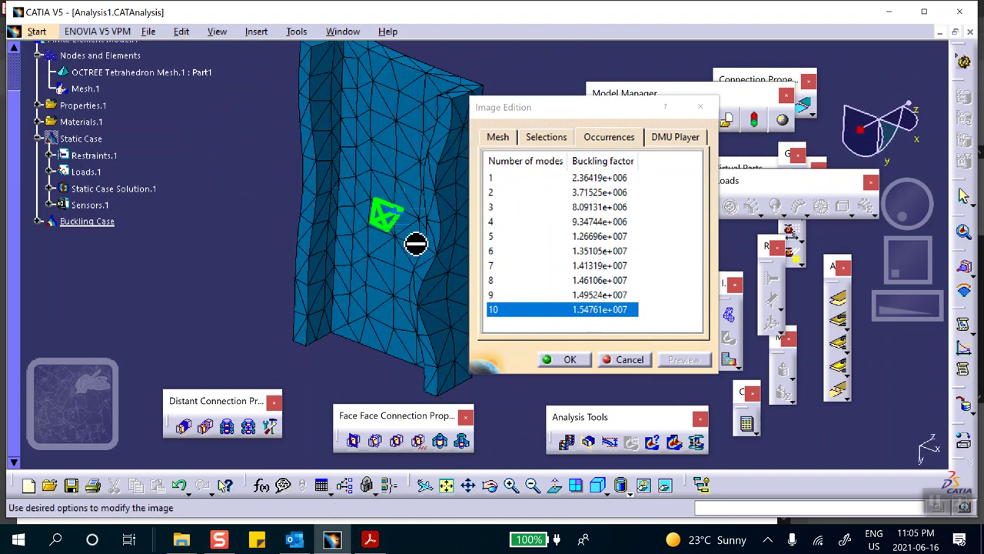
pyautogui.click(550, 294)
pyautogui.click(603, 264)
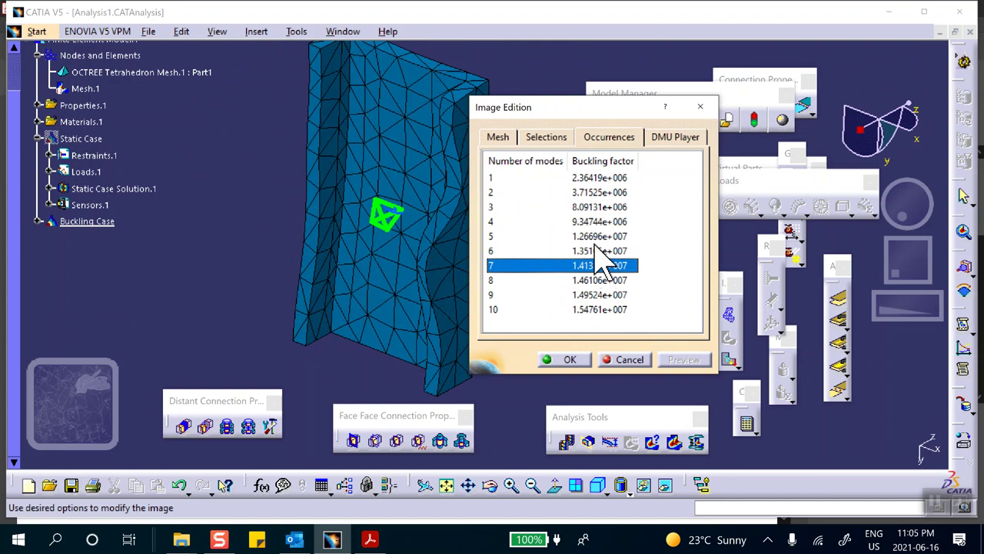
pyautogui.click(596, 236)
pyautogui.click(592, 178)
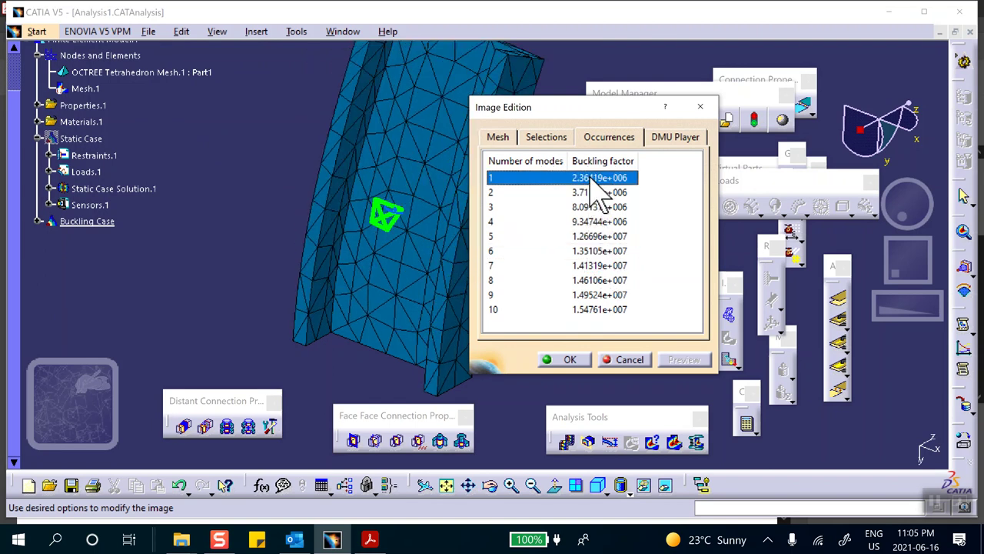
pyautogui.click(591, 193)
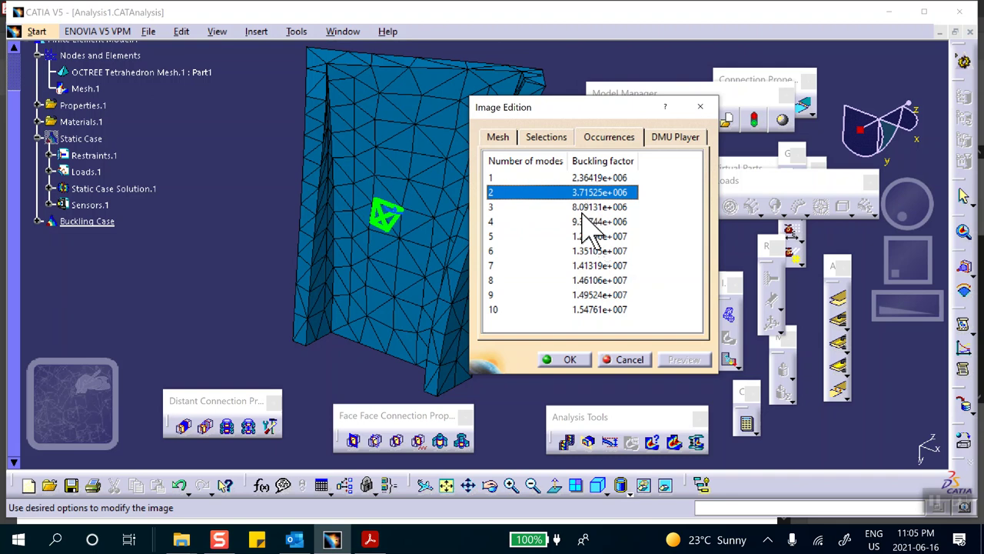
pyautogui.click(580, 222)
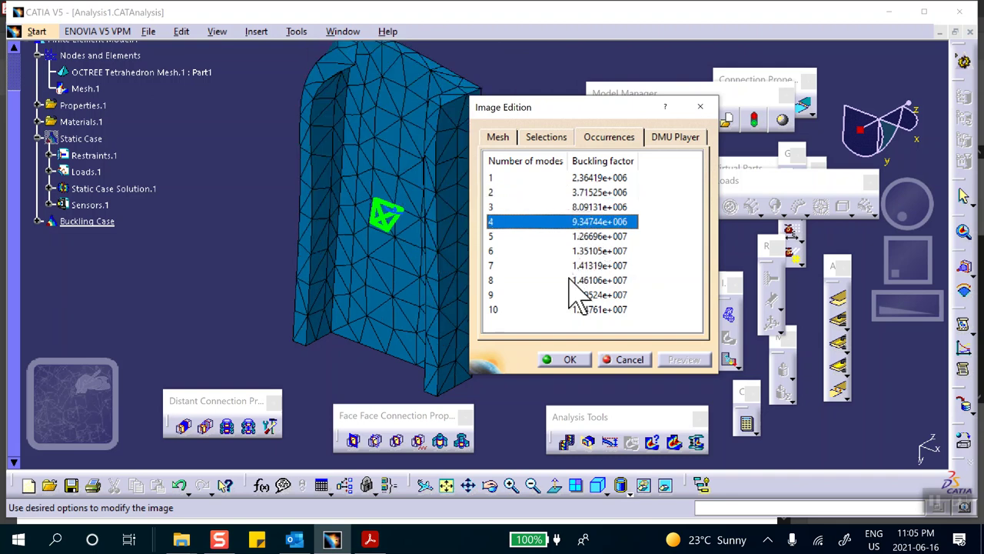
pyautogui.click(564, 359)
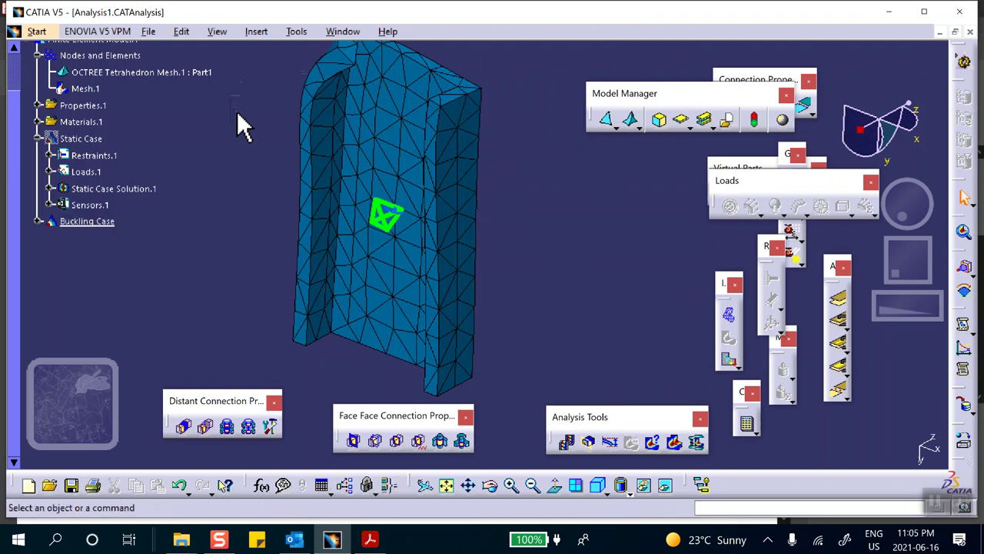
pyautogui.click(768, 541)
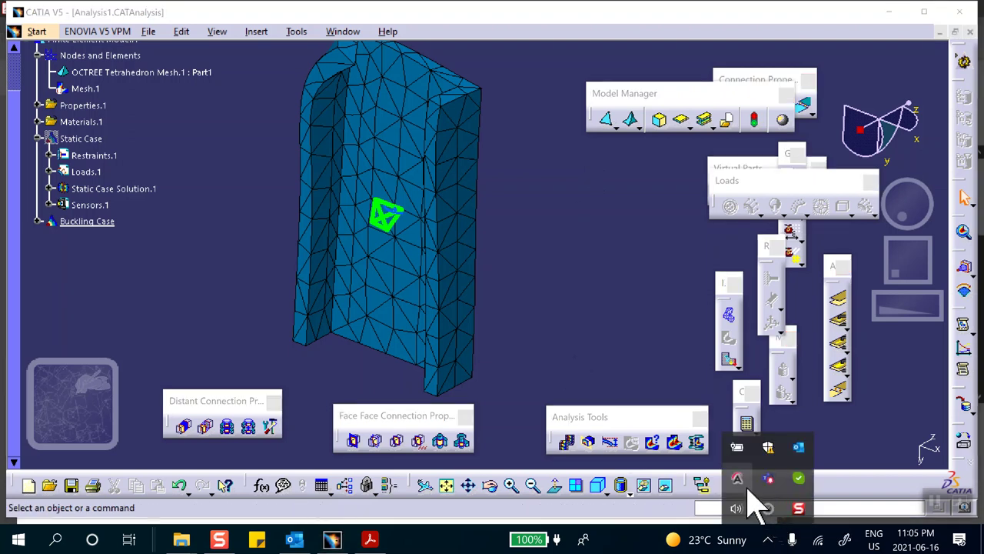